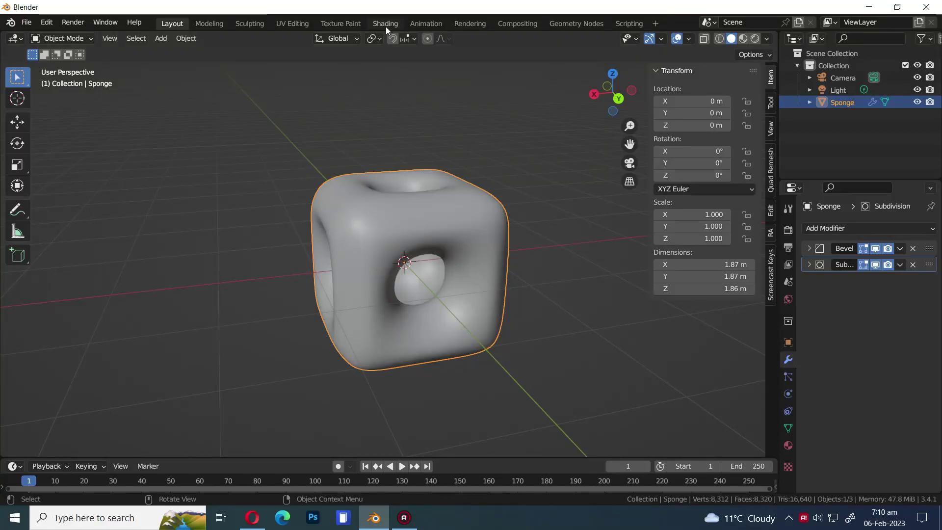
# Step: In the Shading workspace, create a new material for the Sponge object
pyautogui.keyDown('shift'); pyautogui.moveTo(524, 246); pyautogui.dragTo(562, 193, button='middle'); pyautogui.keyUp('shift')
pyautogui.scroll(3, 556, 190)
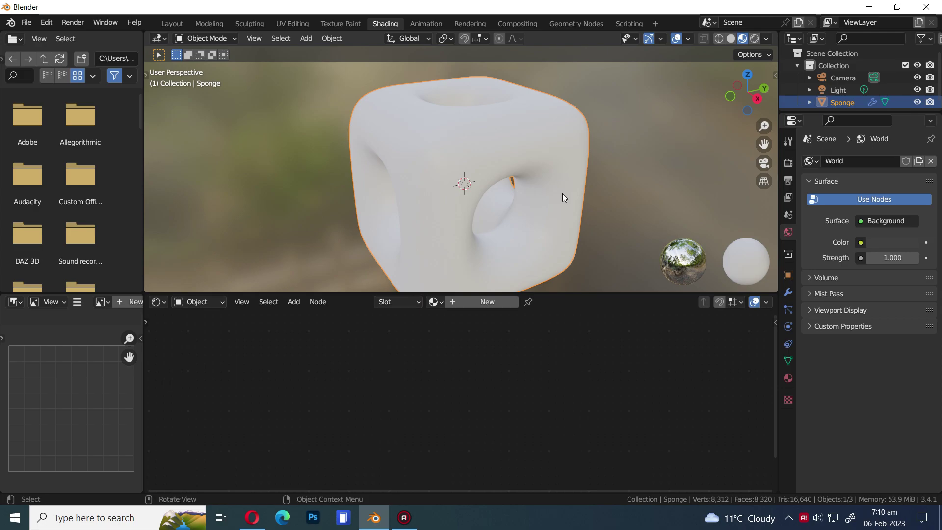
pyautogui.click(485, 301)
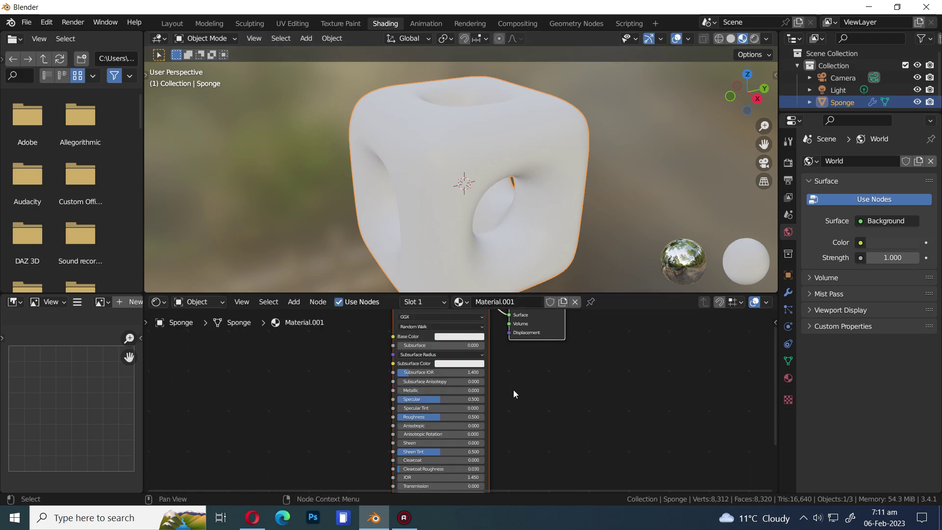
# Step: Add a Bump node beside the lower inputs of the Principled BSDF
pyautogui.scroll(-2, 513, 417)
pyautogui.moveTo(513, 442); pyautogui.dragTo(672, 379, button='middle')
pyautogui.scroll(6, 603, 406)
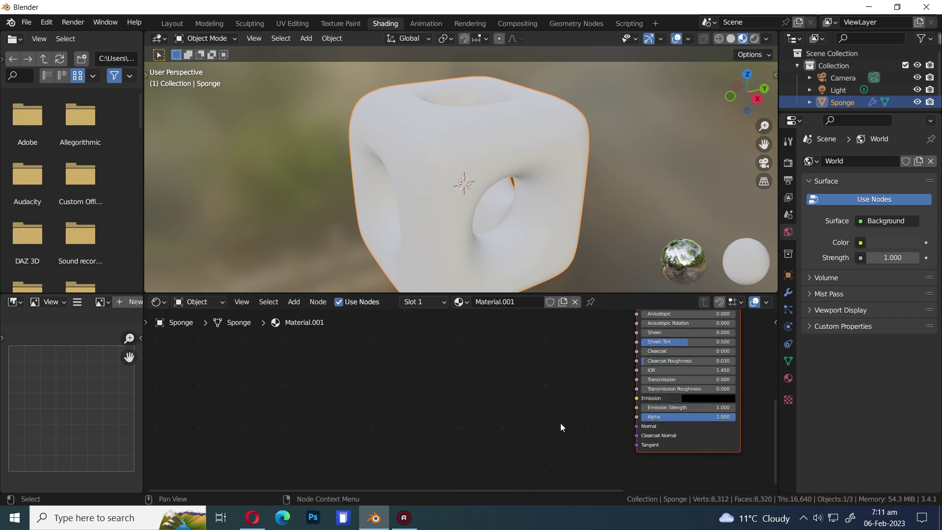
pyautogui.hotkey('shift', 'a')
pyautogui.click(557, 407)
pyautogui.write('bump')
pyautogui.click(585, 381)
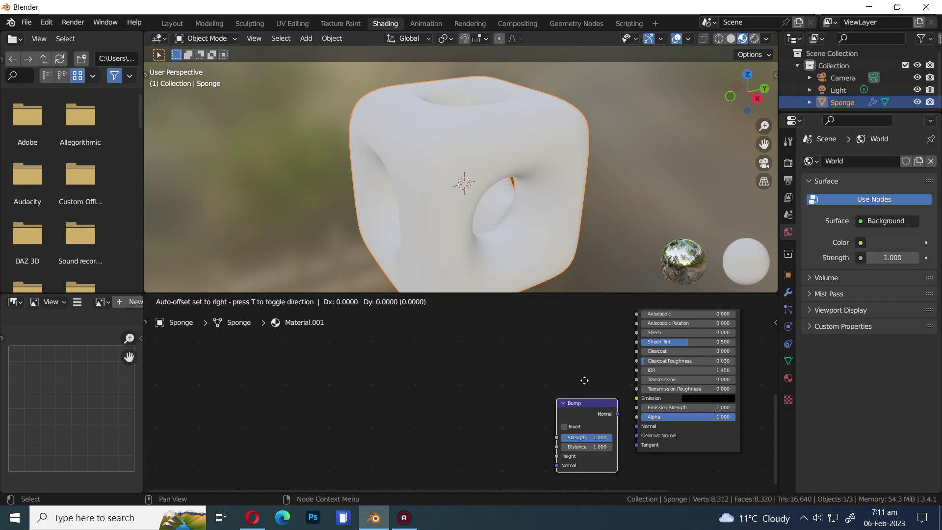
pyautogui.click(574, 368)
# Step: Add a Noise Texture before the Bump node, linking its Color to Height and the Bump's Normal to the Principled BSDF's Normal
pyautogui.hotkey('shift', 'a')
pyautogui.write('s')
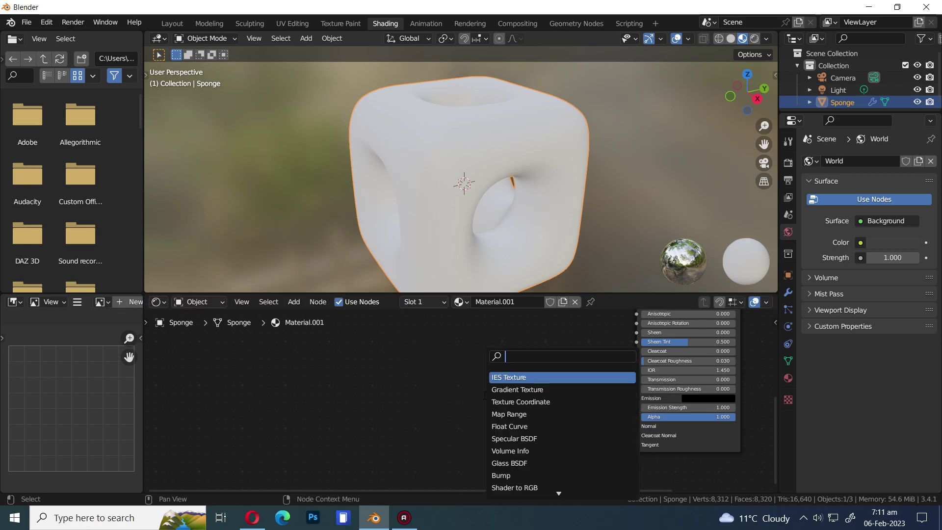
pyautogui.write('nois')
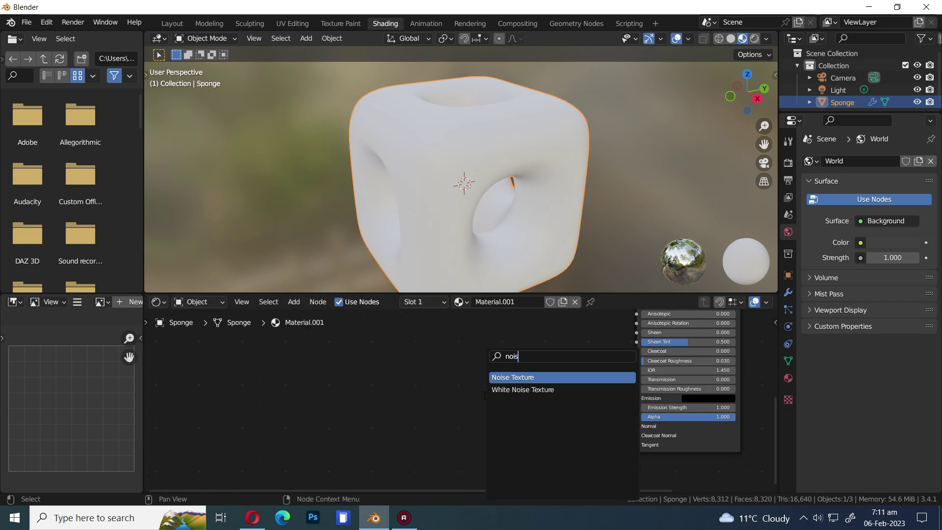
pyautogui.click(507, 379)
pyautogui.click(490, 376)
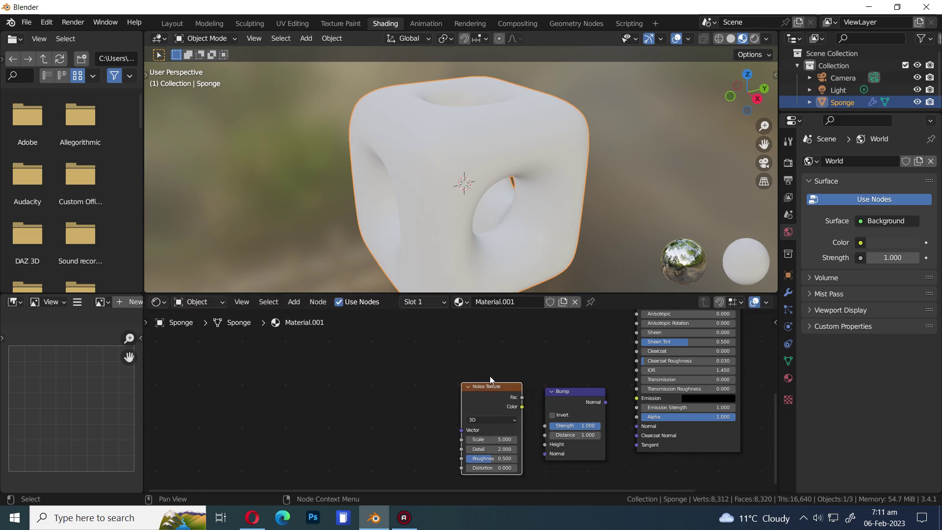
pyautogui.moveTo(605, 402); pyautogui.dragTo(637, 426)
pyautogui.moveTo(522, 406); pyautogui.dragTo(543, 445)
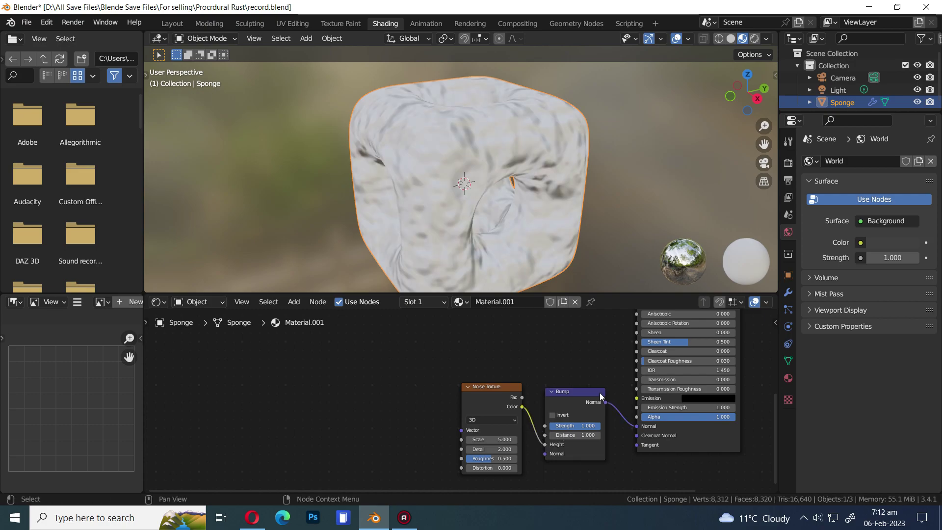
# Step: Raise the Principled BSDF's Metallic value to give the cube a metal surface and save the file
pyautogui.scroll(-8, 617, 393)
pyautogui.moveTo(627, 355); pyautogui.dragTo(576, 411, button='middle')
pyautogui.scroll(5, 625, 444)
pyautogui.scroll(4, 577, 424)
pyautogui.moveTo(593, 394); pyautogui.dragTo(688, 395)
pyautogui.scroll(-5, 572, 419)
pyautogui.moveTo(540, 453); pyautogui.dragTo(629, 344, button='middle')
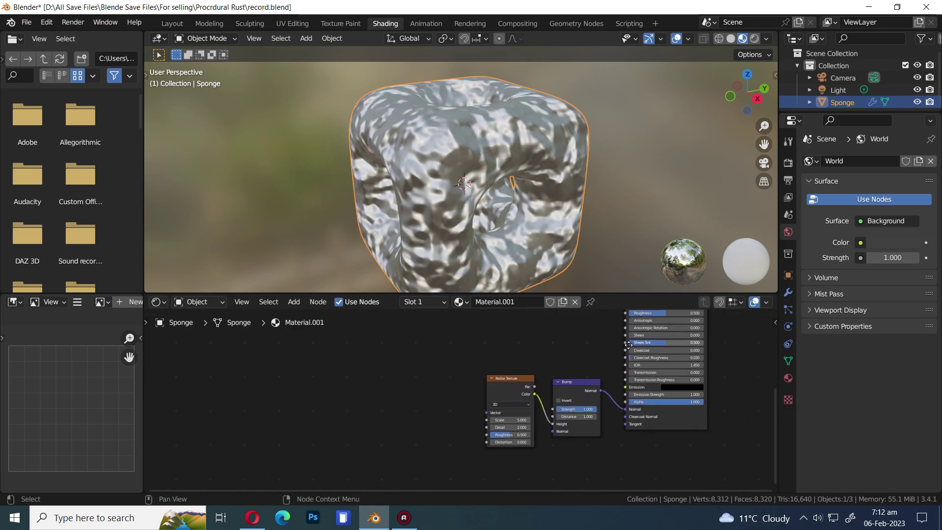
pyautogui.hotkey('ctrl', 's')
# Step: Search the add-ons in the preferences for "node" and check whether Node Wrangler is enabled
pyautogui.click(39, 23)
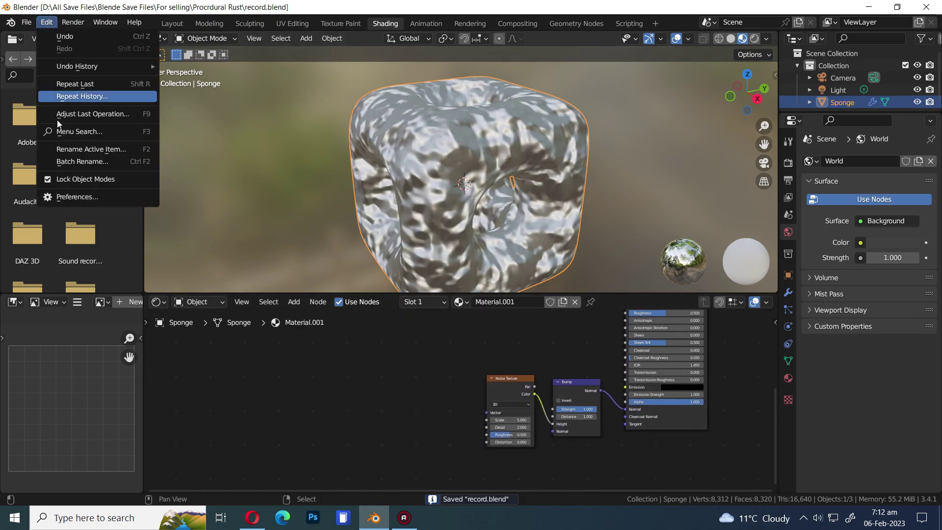
pyautogui.click(60, 196)
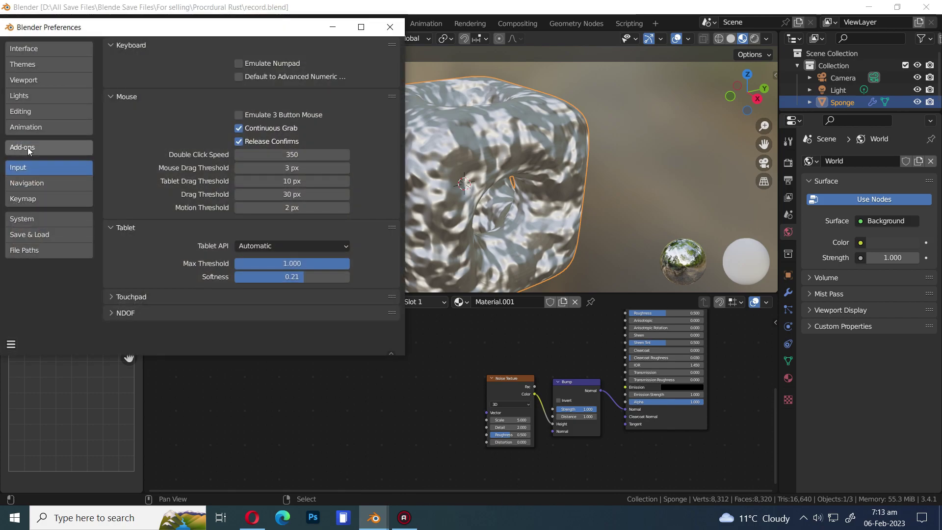
pyautogui.click(27, 147)
pyautogui.click(336, 61)
pyautogui.write('no')
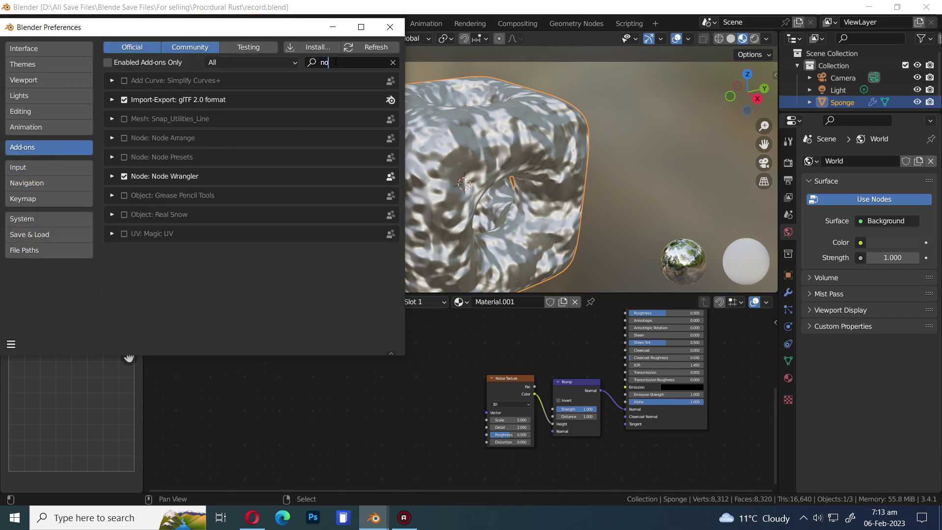
pyautogui.write('de')
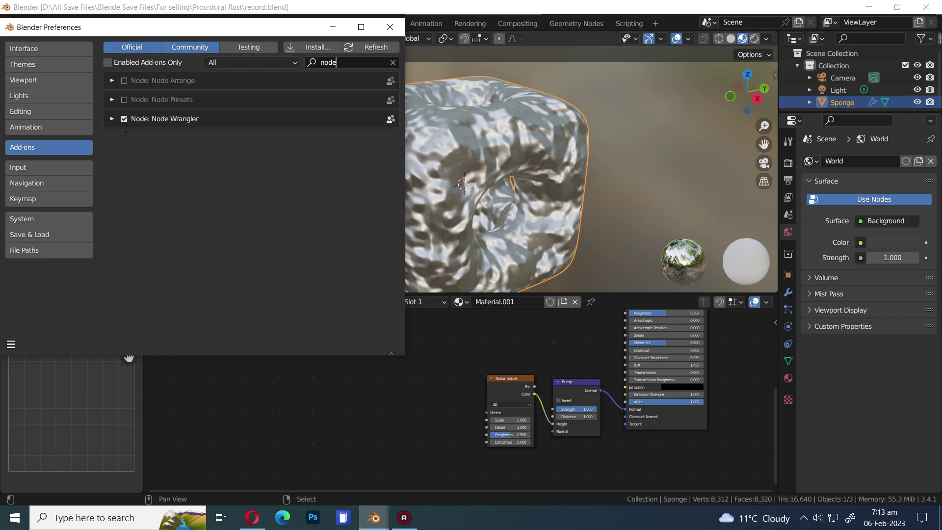
pyautogui.click(390, 27)
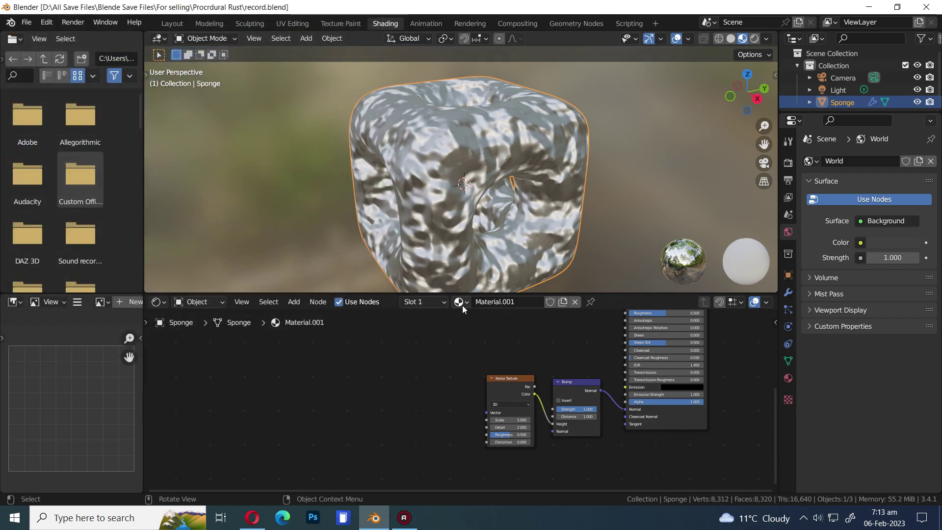
# Step: Add Texture Coordinate and Mapping nodes to the Noise Texture, save, and feed the Object coordinates into the Mapping's Vector
pyautogui.click(508, 380)
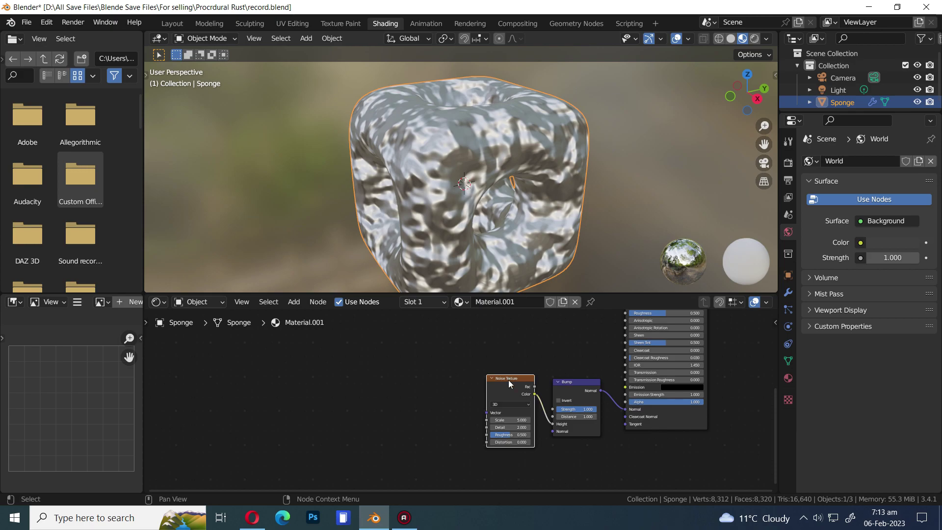
pyautogui.hotkey('ctrl', 't')
pyautogui.hotkey('ctrl', 's')
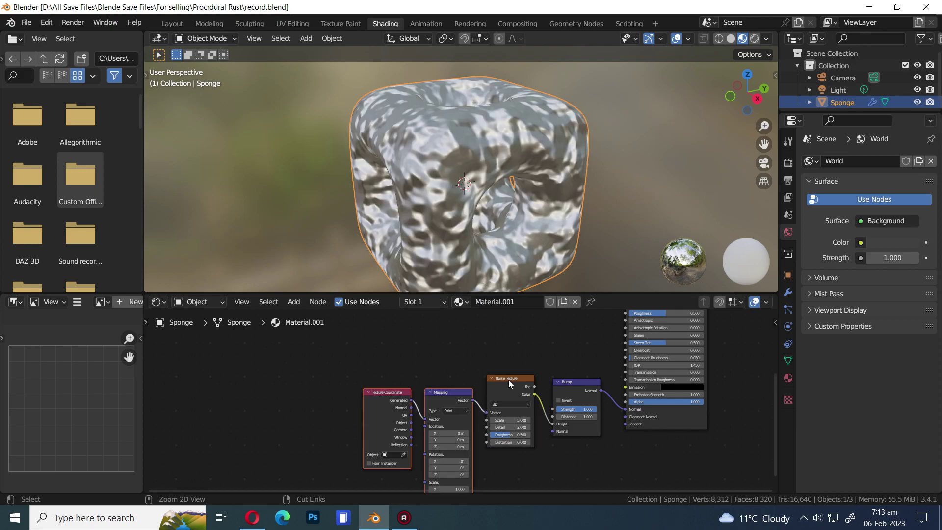
pyautogui.scroll(-2, 510, 396)
pyautogui.scroll(2, 422, 417)
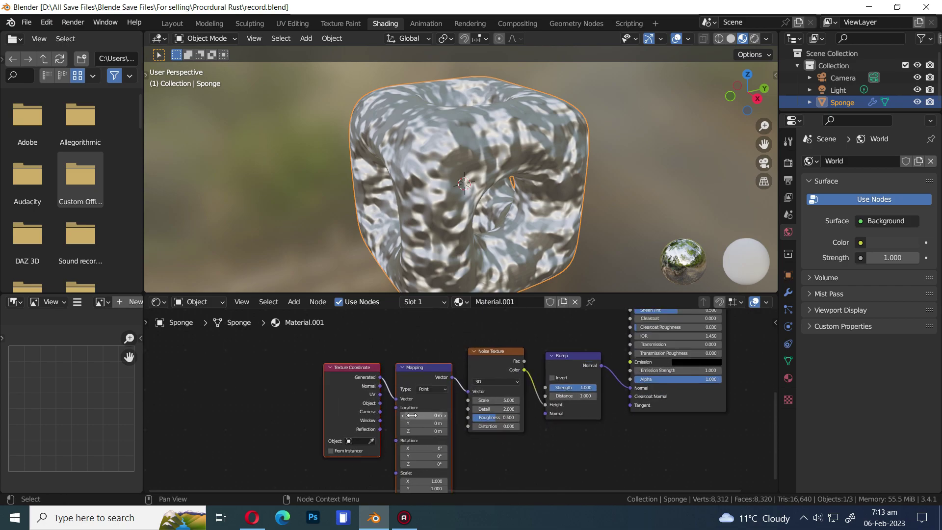
pyautogui.moveTo(373, 403); pyautogui.dragTo(390, 397)
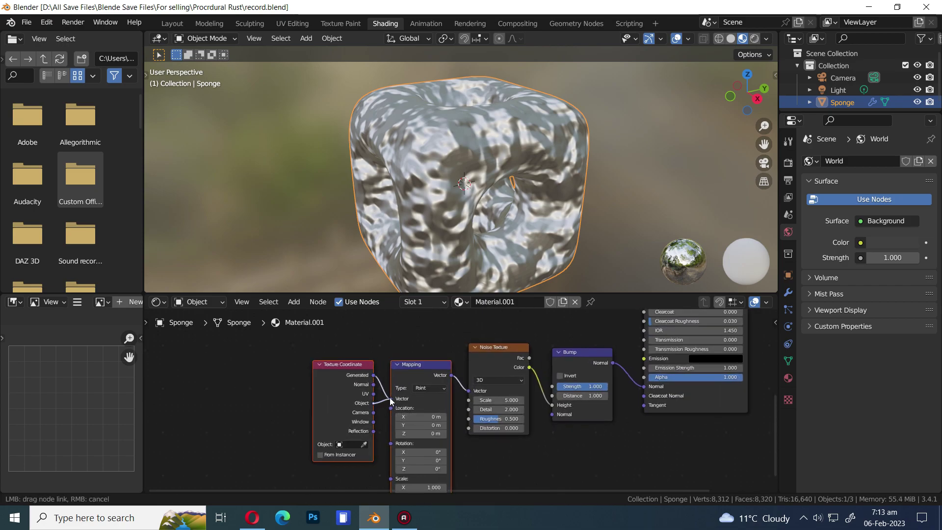
# Step: Set the Noise Texture's Detail to 15 and the Bump's Strength to 0.300
pyautogui.scroll(4, 576, 420)
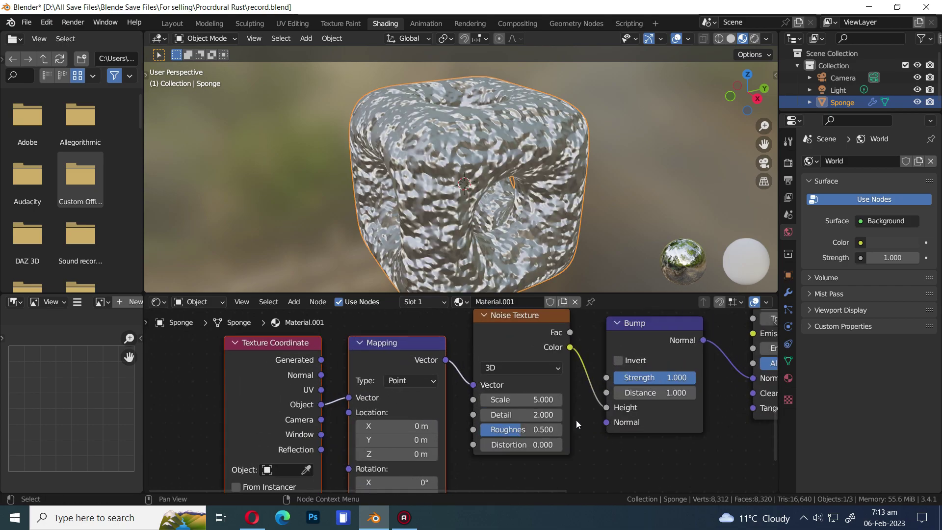
pyautogui.moveTo(507, 415); pyautogui.dragTo(612, 414)
pyautogui.moveTo(613, 444); pyautogui.dragTo(374, 475, button='middle')
pyautogui.moveTo(497, 401); pyautogui.dragTo(418, 402)
# Step: Move the Texture Coordinate, Mapping and Noise Texture nodes away from the Bump node to make room between them
pyautogui.scroll(-15, 428, 412)
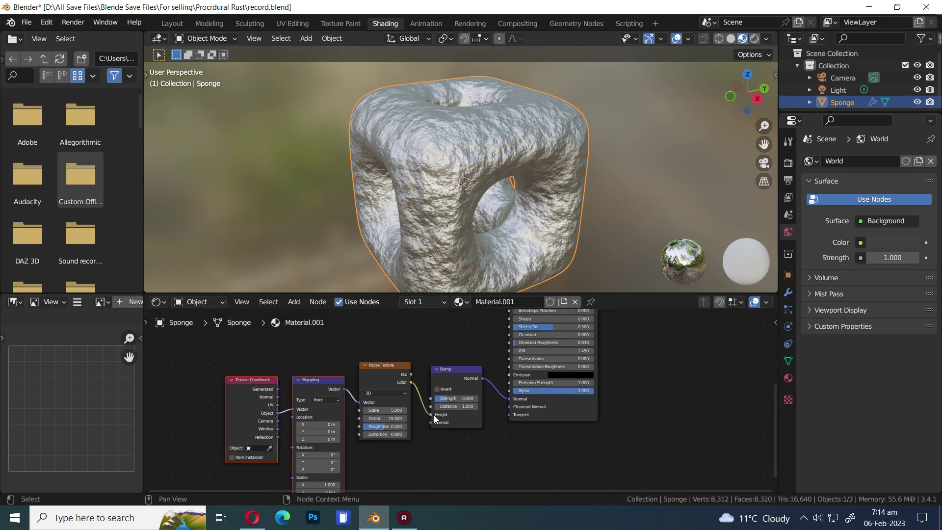
pyautogui.moveTo(419, 335); pyautogui.dragTo(263, 444)
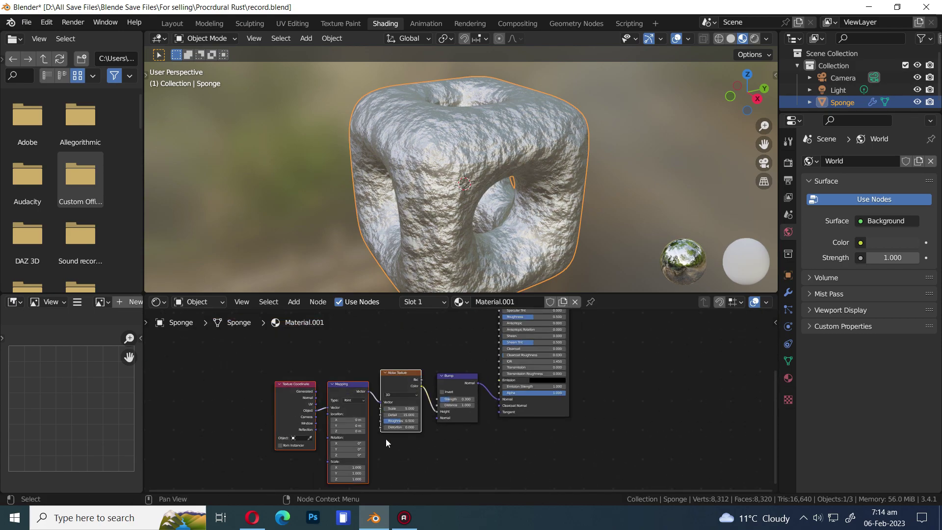
pyautogui.press('g')
pyautogui.click(301, 444)
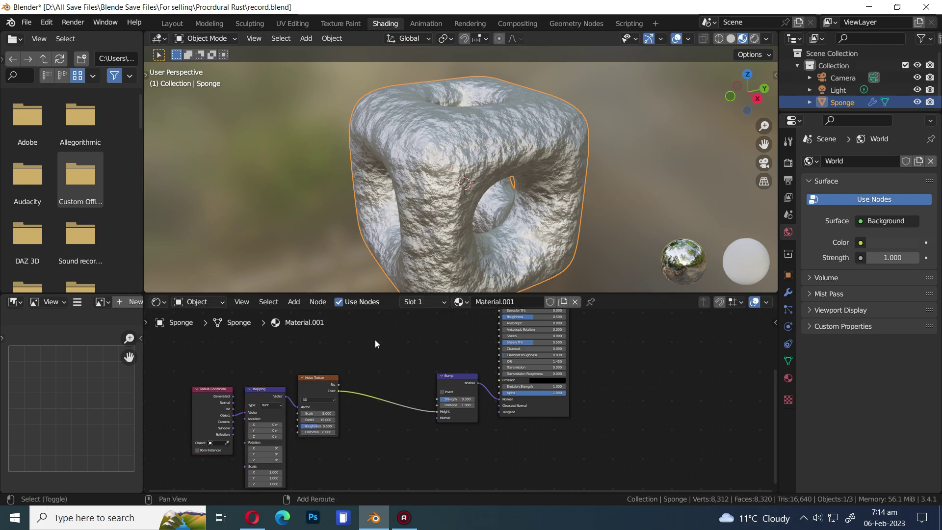
# Step: Insert a ColorRamp node into the link between the Noise Texture and the Bump, and save the file
pyautogui.hotkey('shift', 'a')
pyautogui.write('col')
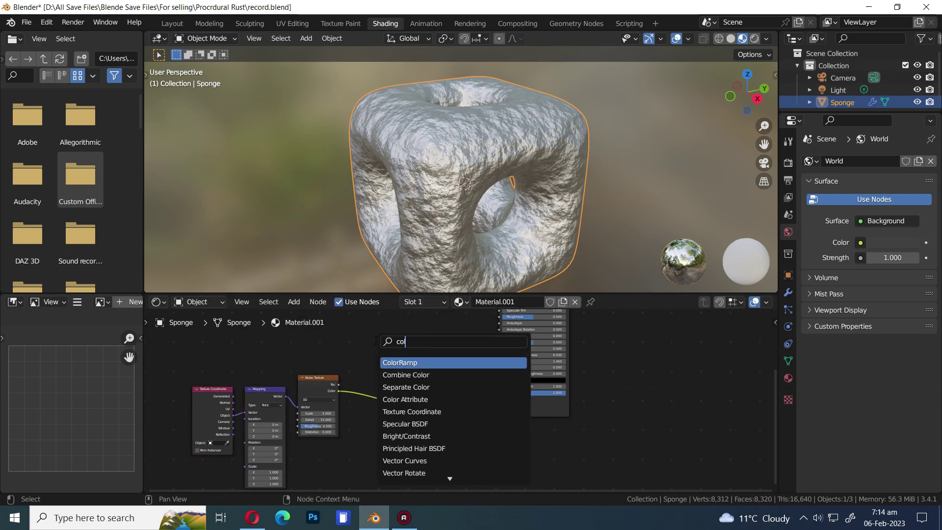
pyautogui.write('r')
pyautogui.press('Return')
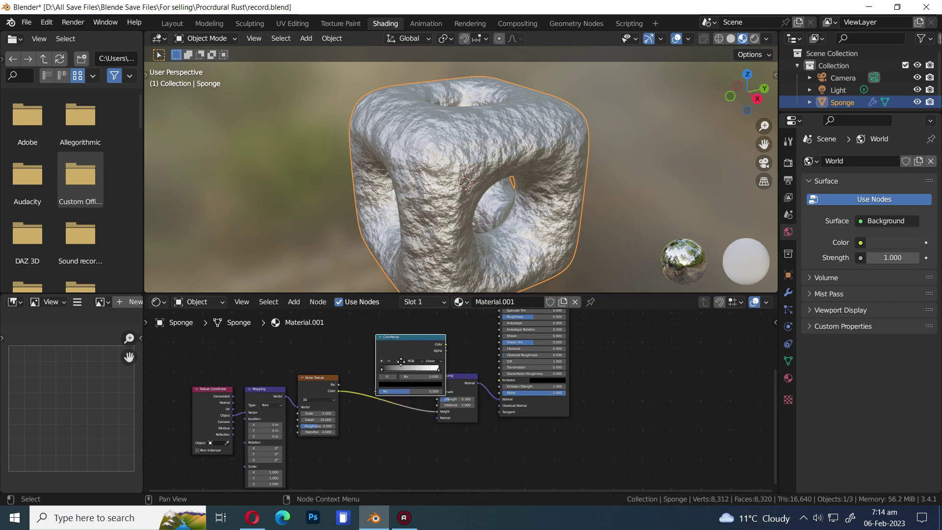
pyautogui.click(376, 384)
pyautogui.hotkey('ctrl', 's')
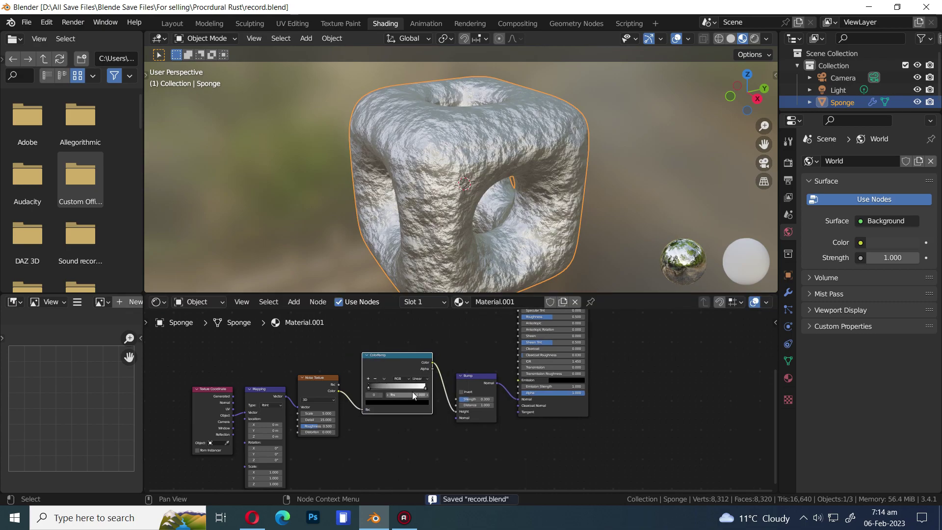
# Step: Move the ColorRamp's white stop to position 0.495 so the bump appears only in patches on the cube
pyautogui.scroll(3, 412, 392)
pyautogui.moveTo(440, 397); pyautogui.dragTo(379, 397)
pyautogui.moveTo(603, 250); pyautogui.dragTo(525, 223, button='middle')
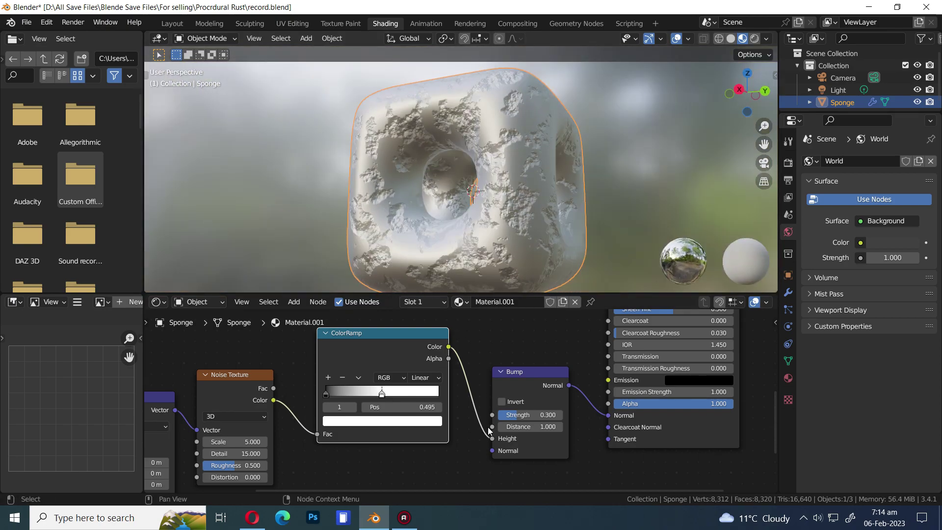
# Step: Duplicate the Bump node below the original, save, and link the copy's Normal output to the original's Normal input
pyautogui.scroll(-4, 501, 427)
pyautogui.moveTo(487, 460); pyautogui.dragTo(545, 433, button='middle')
pyautogui.click(548, 361)
pyautogui.hotkey('shift', 'd')
pyautogui.click(501, 429)
pyautogui.hotkey('ctrl', 's')
pyautogui.scroll(2, 559, 465)
pyautogui.moveTo(558, 465); pyautogui.dragTo(547, 435, button='middle')
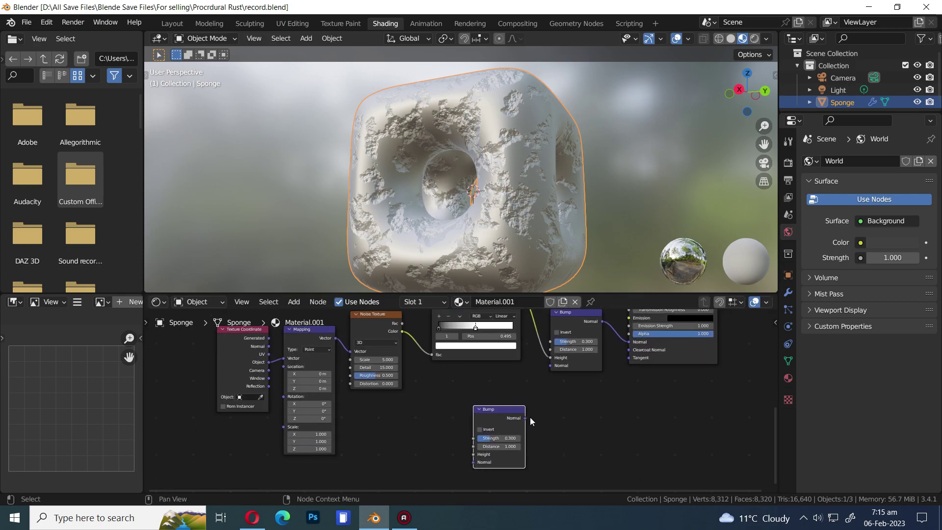
pyautogui.moveTo(526, 418); pyautogui.dragTo(551, 367)
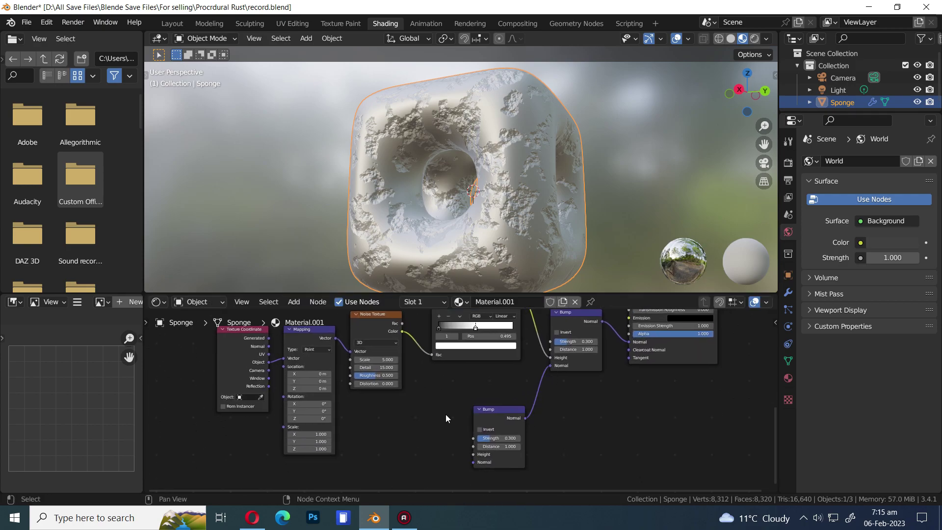
# Step: Duplicate the Noise Texture before the second Bump node, link its Color to that Bump's Height, and save
pyautogui.click(374, 316)
pyautogui.hotkey('shift', 'd')
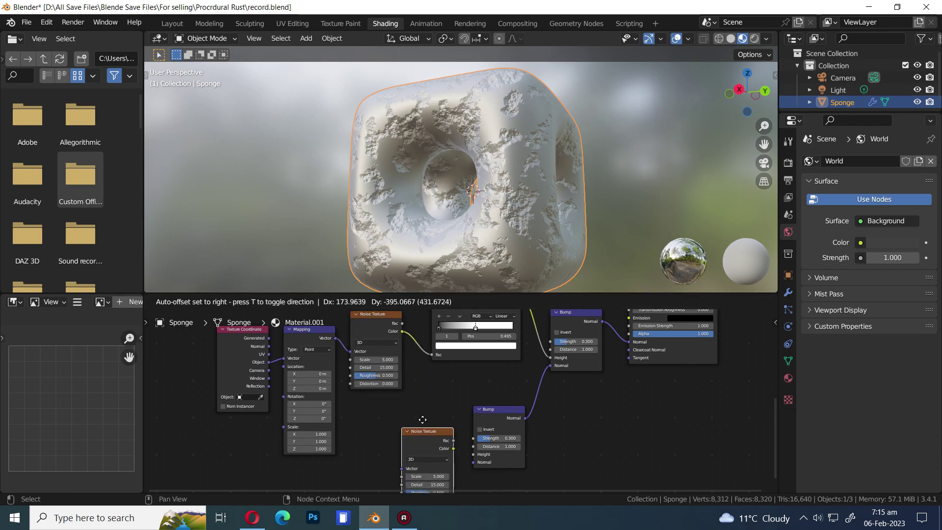
pyautogui.click(420, 412)
pyautogui.moveTo(509, 439); pyautogui.dragTo(575, 411, button='middle')
pyautogui.scroll(2, 581, 419)
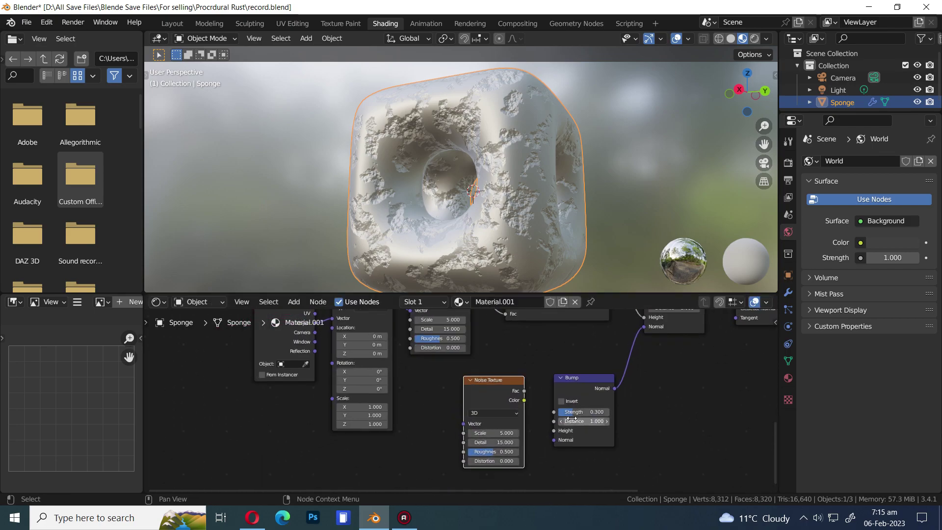
pyautogui.moveTo(535, 401); pyautogui.dragTo(569, 435)
pyautogui.hotkey('ctrl', 's')
# Step: Set the second Bump node's Strength to 0.080, judging the effect on a close view of the cube's surface
pyautogui.moveTo(599, 207); pyautogui.dragTo(531, 196, button='middle')
pyautogui.scroll(3, 504, 197)
pyautogui.scroll(3, 505, 197)
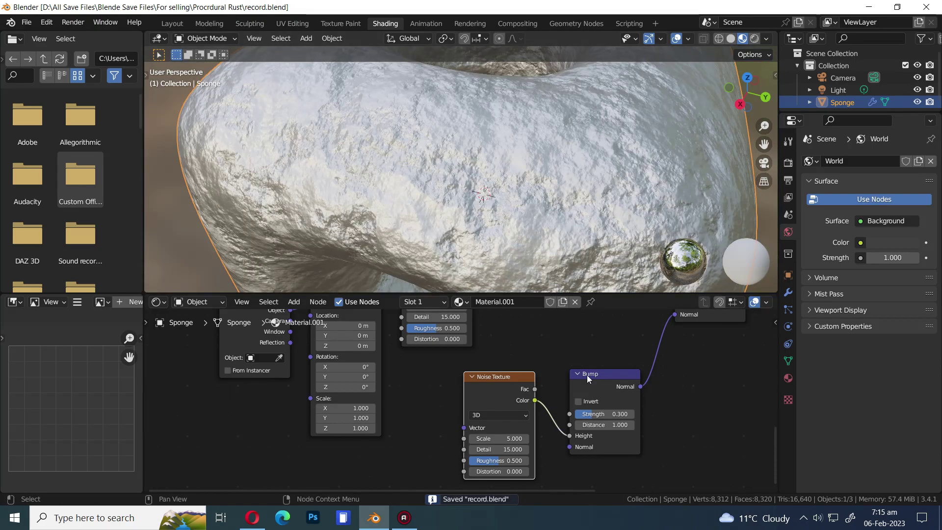
pyautogui.moveTo(593, 414); pyautogui.dragTo(572, 414)
pyautogui.scroll(4, 648, 436)
pyautogui.scroll(3, 648, 435)
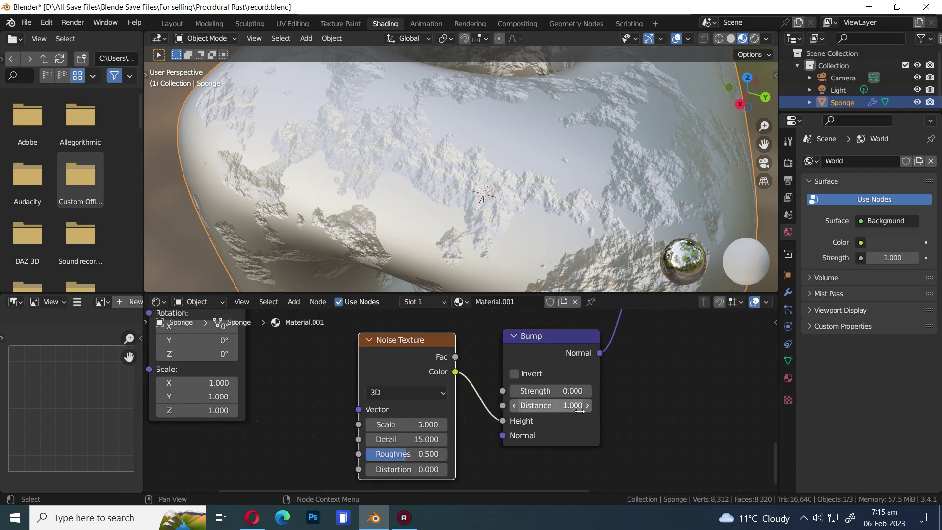
pyautogui.moveTo(539, 389); pyautogui.dragTo(539, 389)
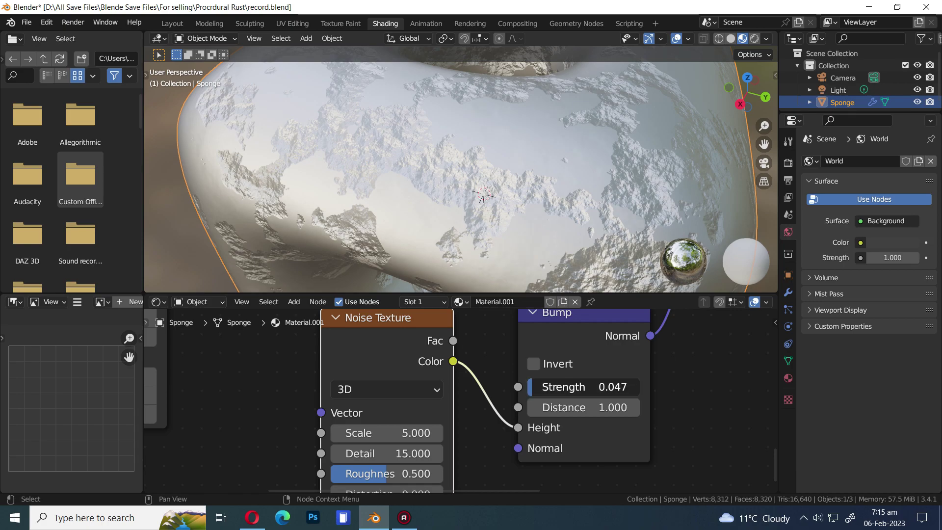
pyautogui.moveTo(538, 390); pyautogui.dragTo(545, 389)
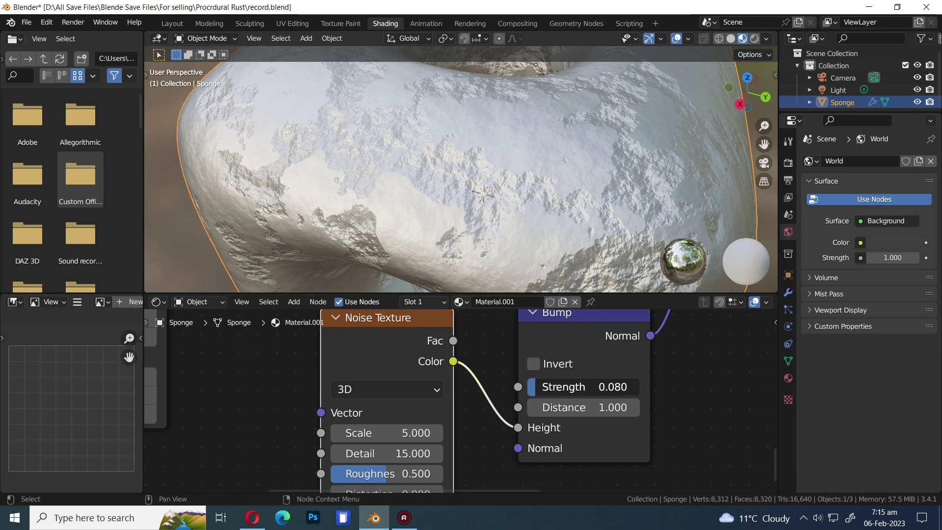
# Step: Set the second Noise Texture's Scale to 50 and save the file
pyautogui.click(396, 432)
pyautogui.write('50')
pyautogui.press('Return')
pyautogui.hotkey('ctrl', 's')
pyautogui.scroll(-6, 395, 425)
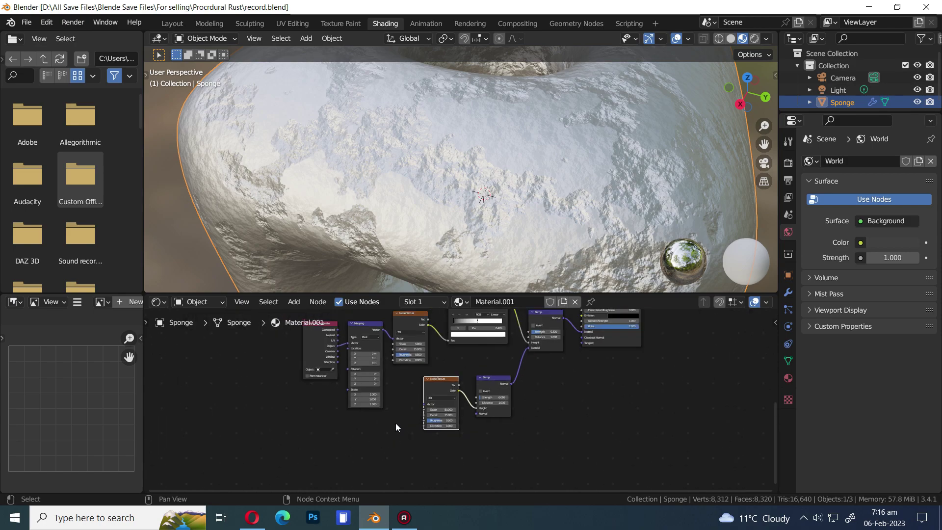
# Step: Move the Texture Coordinate, Mapping and first Noise Texture nodes up and away from the lower noise branch to free space
pyautogui.moveTo(396, 424); pyautogui.dragTo(449, 462, button='middle')
pyautogui.moveTo(455, 458); pyautogui.dragTo(371, 356)
pyautogui.scroll(-2, 415, 407)
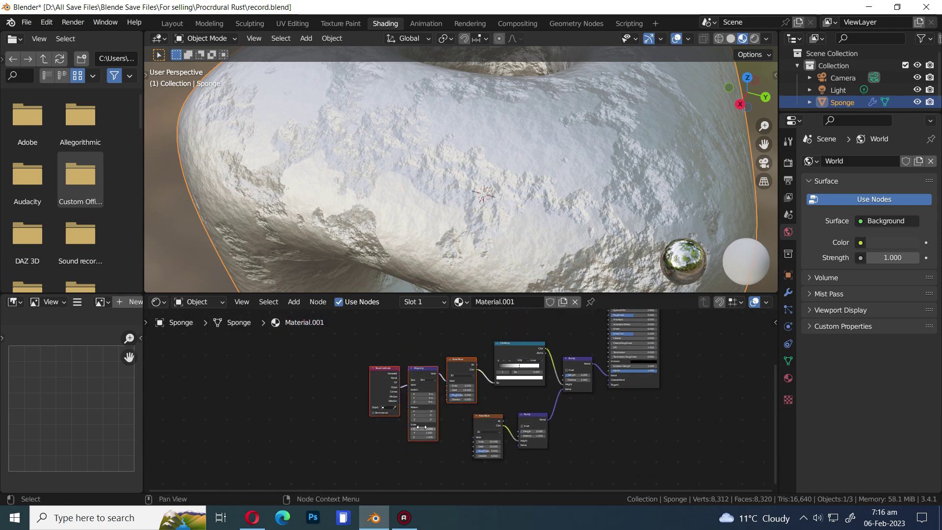
pyautogui.press('g')
pyautogui.click(394, 371)
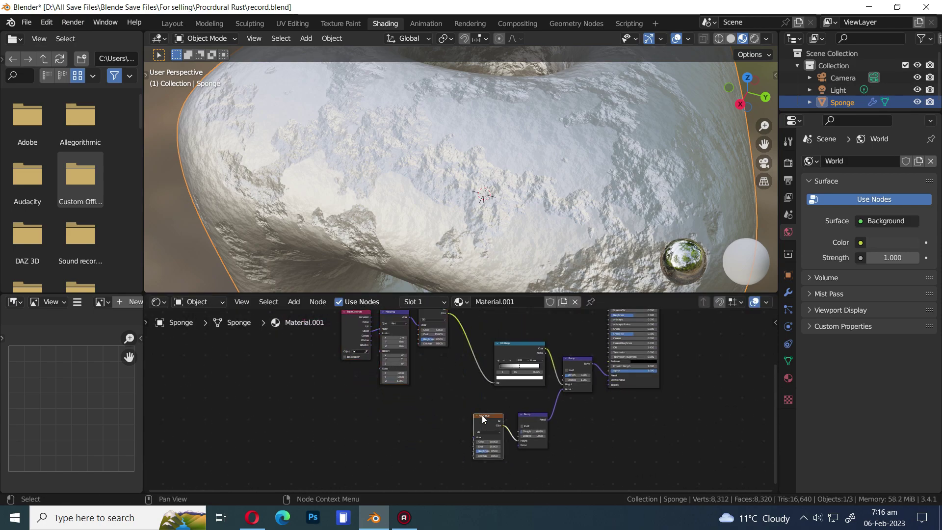
# Step: Duplicate the lower Noise Texture in front of itself, save, and link the copy's Color output to the original's Vector input
pyautogui.hotkey('shift', 'd')
pyautogui.click(430, 416)
pyautogui.hotkey('ctrl', 's')
pyautogui.scroll(1, 467, 455)
pyautogui.scroll(4, 467, 455)
pyautogui.moveTo(485, 454); pyautogui.dragTo(509, 405, button='middle')
pyautogui.scroll(2, 464, 400)
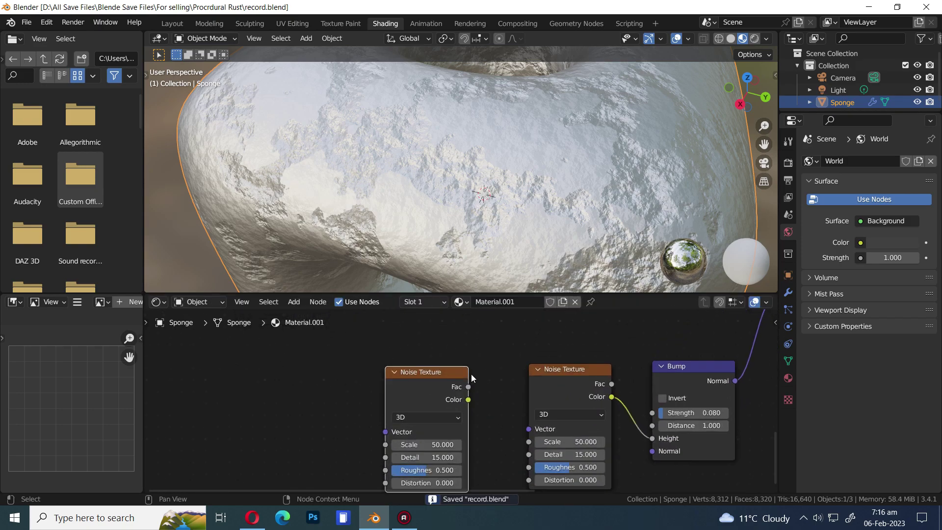
pyautogui.moveTo(468, 399); pyautogui.dragTo(524, 431)
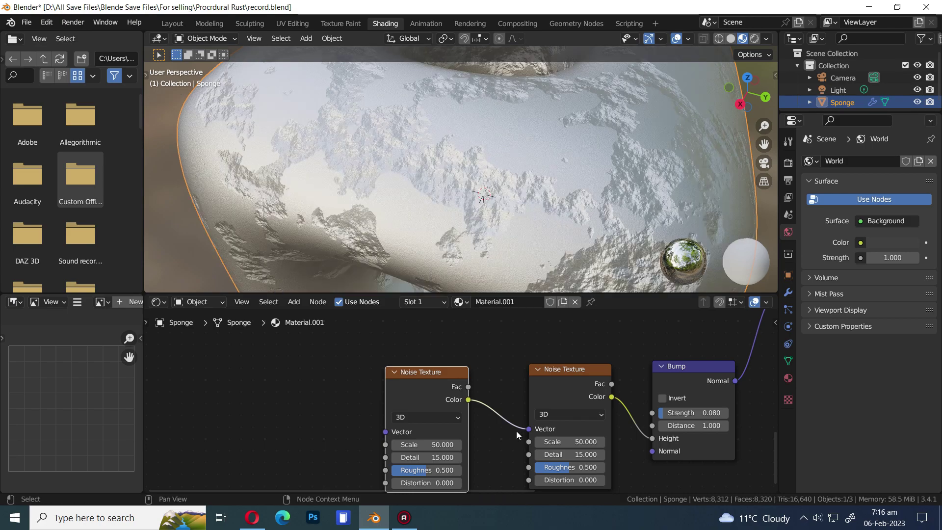
# Step: Set the newly duplicated Noise Texture's Scale to 20 and save the file
pyautogui.click(428, 445)
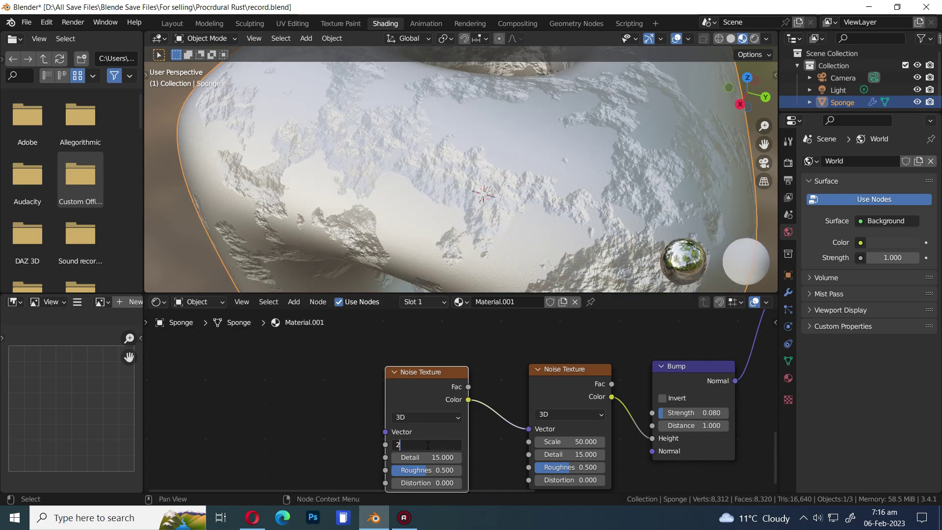
pyautogui.press('Return')
pyautogui.hotkey('ctrl', 's')
# Step: Raise the lower Bump node's Strength to 0.140, judging the fine grain on the Sponge from another angle
pyautogui.moveTo(549, 436); pyautogui.dragTo(448, 421, button='middle')
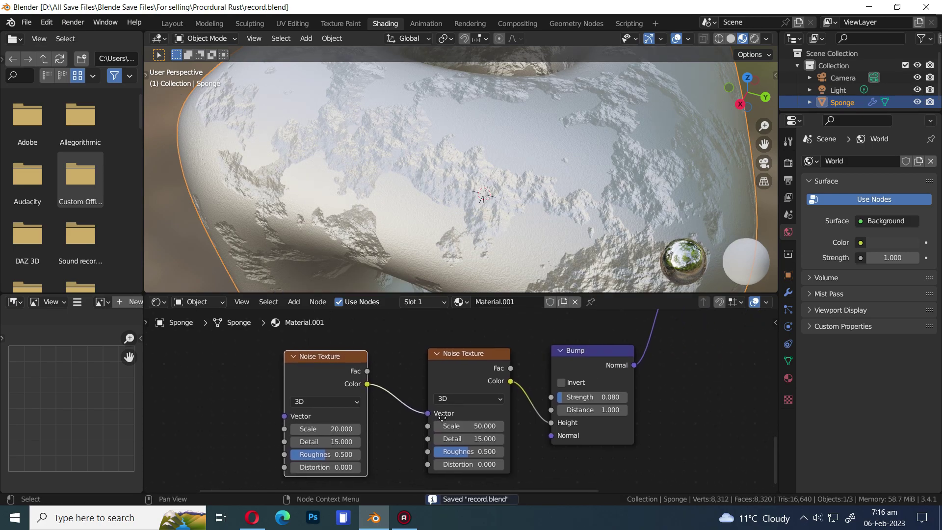
pyautogui.scroll(1, 468, 405)
pyautogui.scroll(1, 588, 405)
pyautogui.click(595, 396)
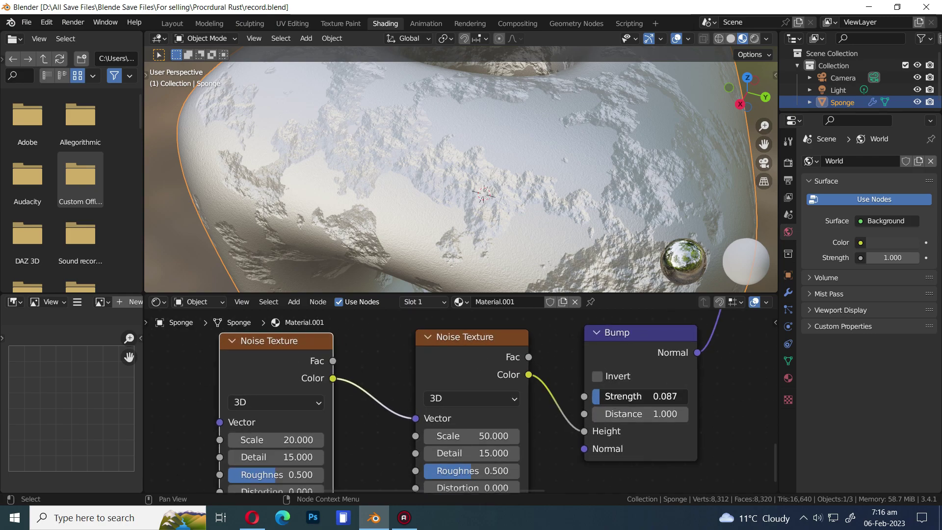
pyautogui.moveTo(596, 399); pyautogui.dragTo(604, 399)
pyautogui.moveTo(606, 398); pyautogui.dragTo(605, 399)
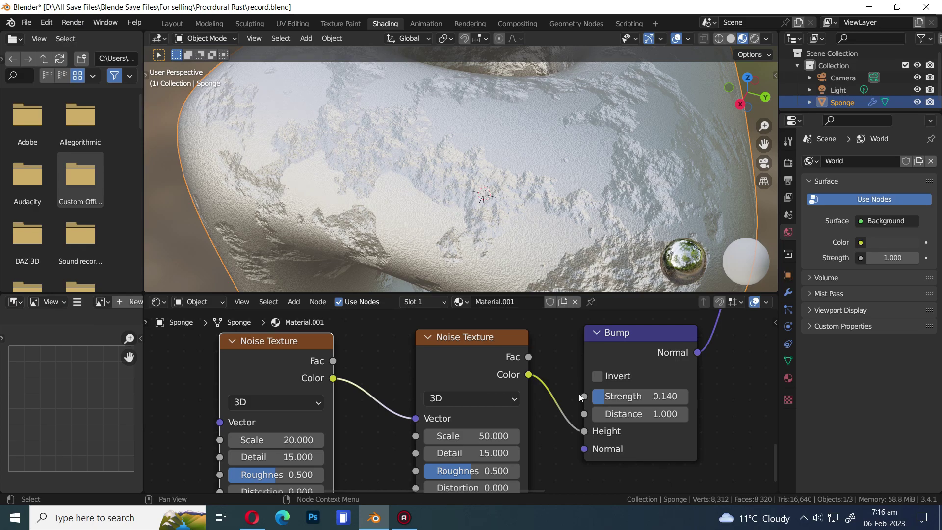
pyautogui.moveTo(552, 260); pyautogui.dragTo(645, 222, button='middle')
pyautogui.moveTo(500, 211); pyautogui.dragTo(505, 211, button='middle')
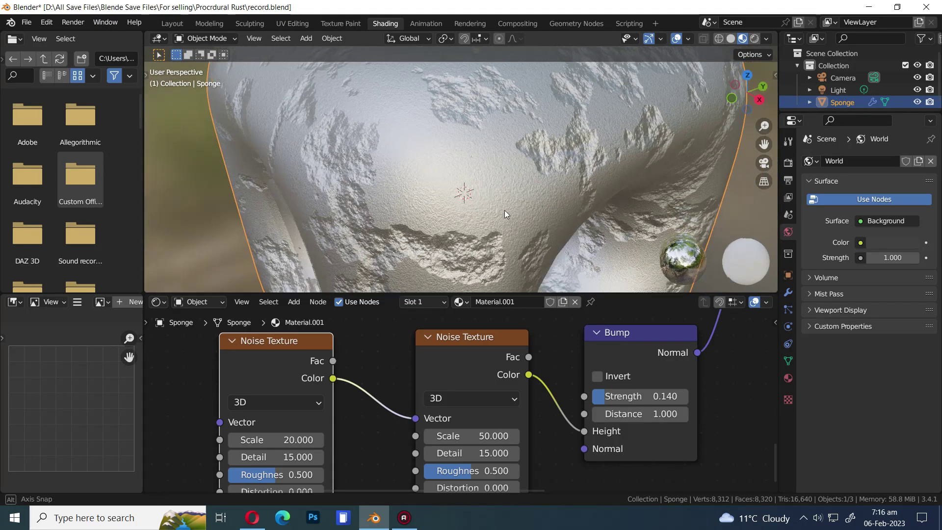
# Step: Duplicate the ColorRamp beside the Principled BSDF, save, and link the first Noise Texture's Color to the copy's Fac
pyautogui.scroll(-6, 435, 370)
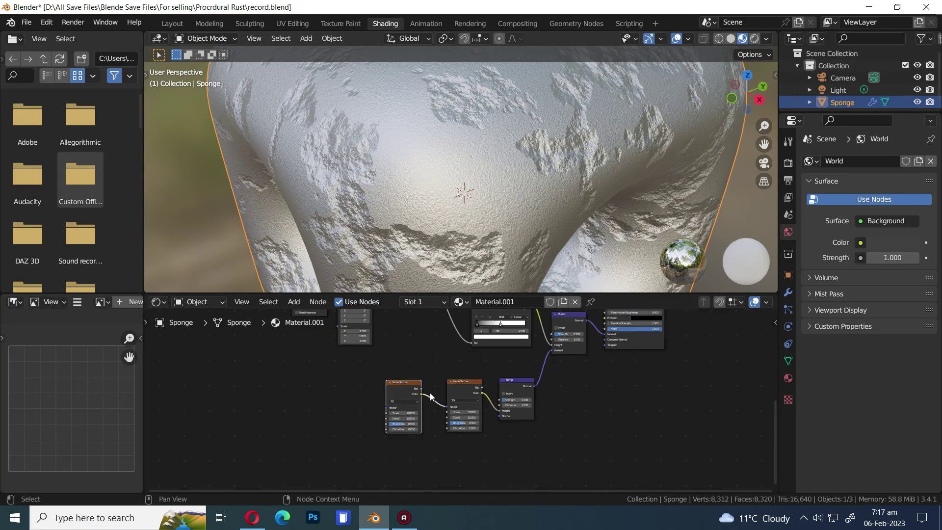
pyautogui.scroll(2, 431, 397)
pyautogui.click(466, 448)
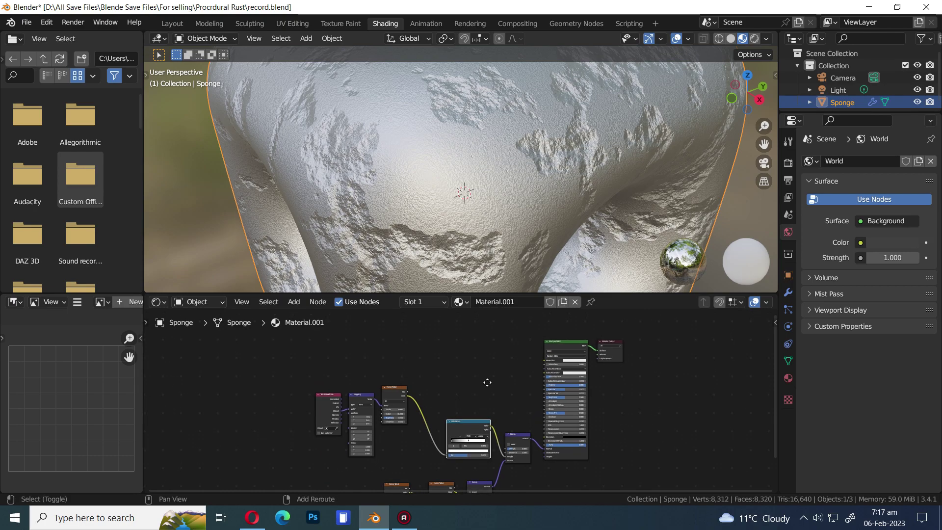
pyautogui.hotkey('shift', 'd')
pyautogui.click(503, 343)
pyautogui.scroll(4, 557, 423)
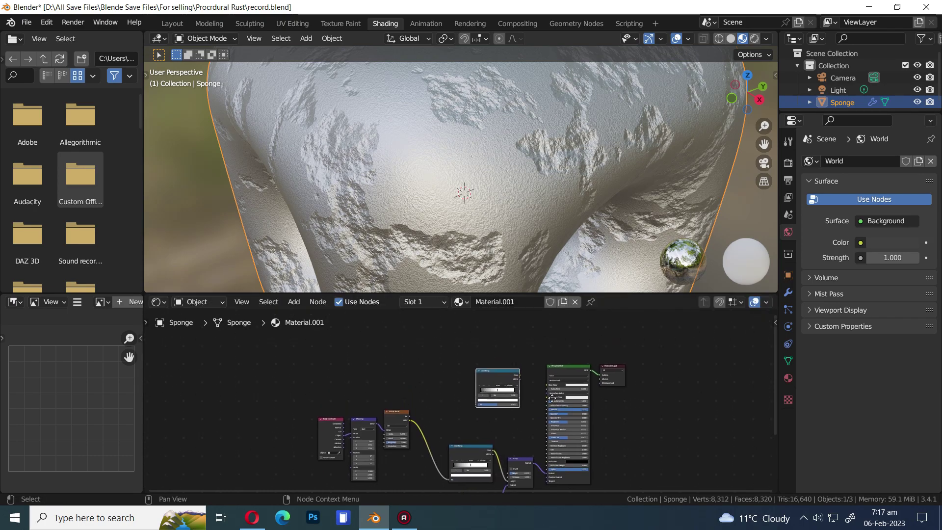
pyautogui.moveTo(557, 421); pyautogui.dragTo(498, 433, button='middle')
pyautogui.scroll(2, 572, 432)
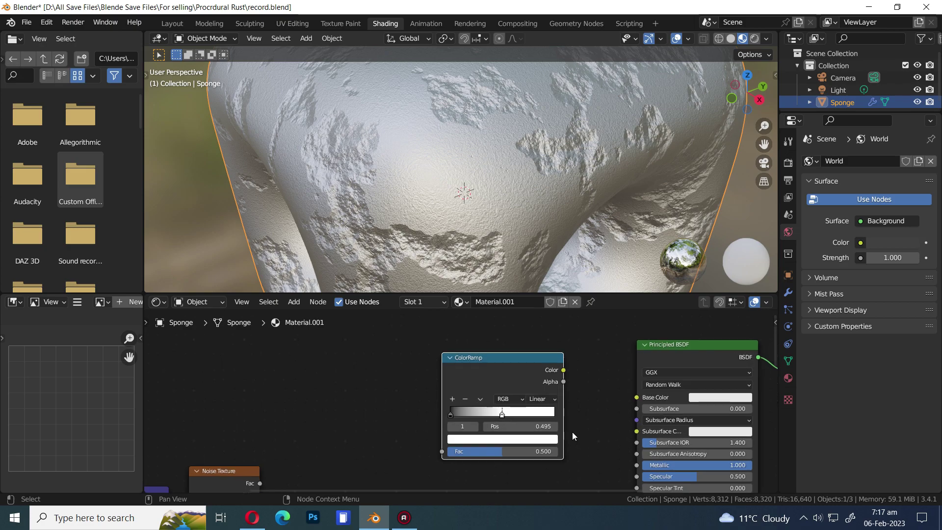
pyautogui.hotkey('ctrl', 's')
pyautogui.moveTo(572, 432); pyautogui.dragTo(579, 399, button='middle')
pyautogui.moveTo(266, 458); pyautogui.dragTo(447, 415)
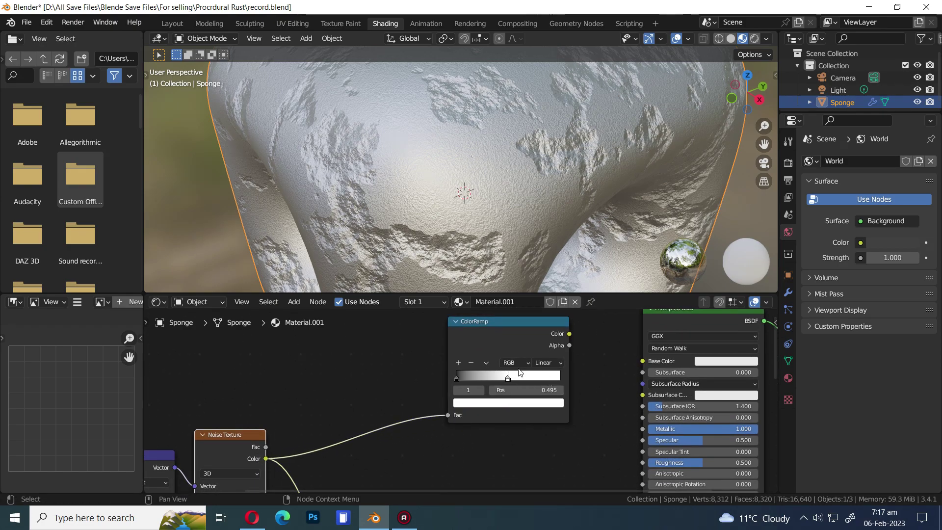
# Step: Reset the copied ColorRamp to its default gradient and link its Color output to the Principled BSDF's Base Color
pyautogui.click(485, 363)
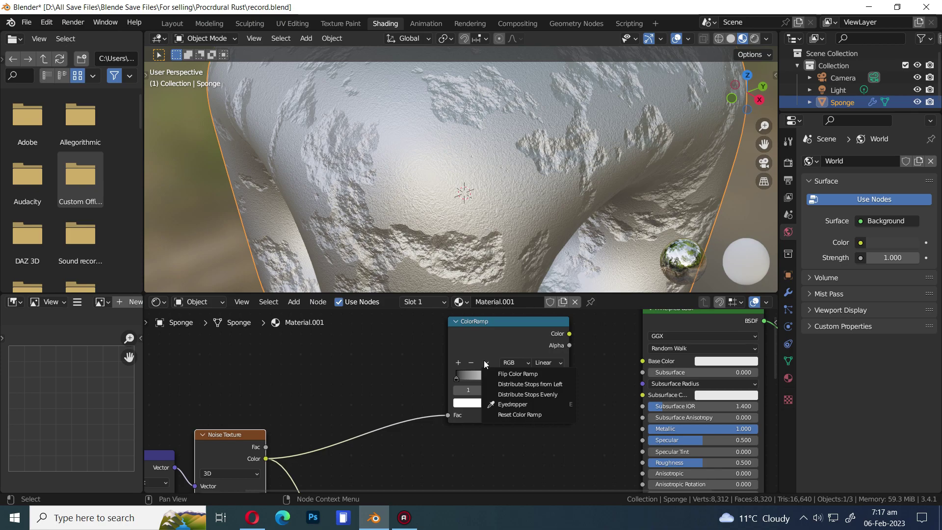
pyautogui.click(514, 415)
pyautogui.moveTo(569, 334); pyautogui.dragTo(645, 364)
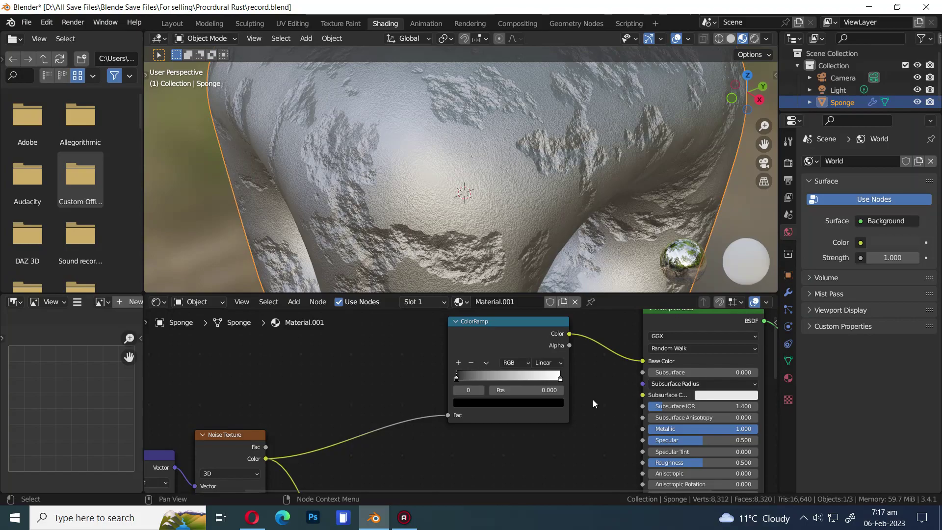
# Step: Add a stop at 0.500 to the Base Color ramp and colour it a saturated dark red with hue about 0.007
pyautogui.click(460, 362)
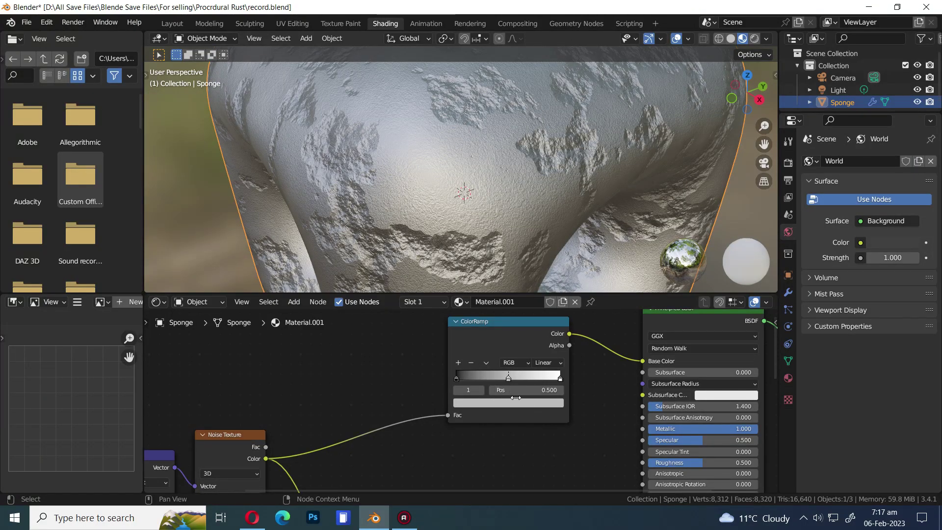
pyautogui.click(515, 402)
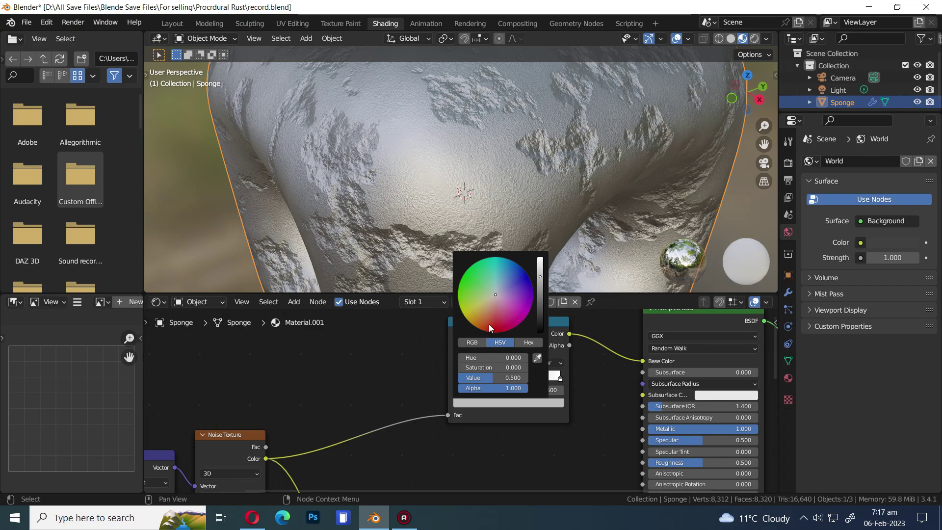
pyautogui.moveTo(489, 325); pyautogui.dragTo(486, 332)
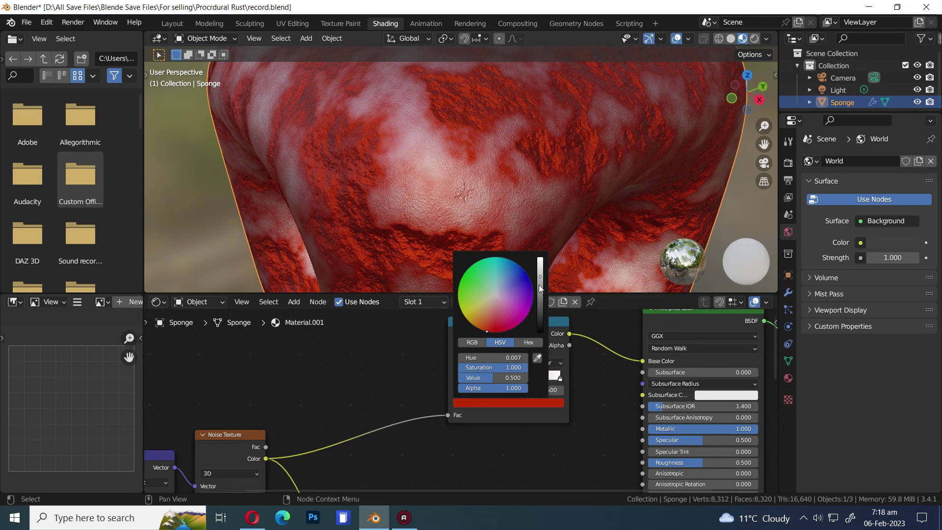
pyautogui.moveTo(540, 276); pyautogui.dragTo(540, 294)
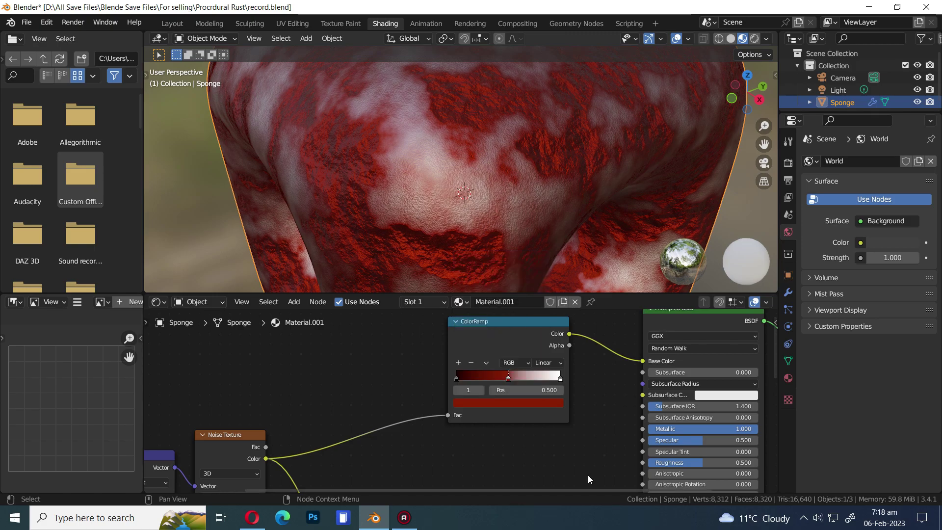
# Step: Add another ramp stop at 0.250 and colour it light orange, about hue 0.035, saturation 0.918 and value 1.000
pyautogui.click(457, 363)
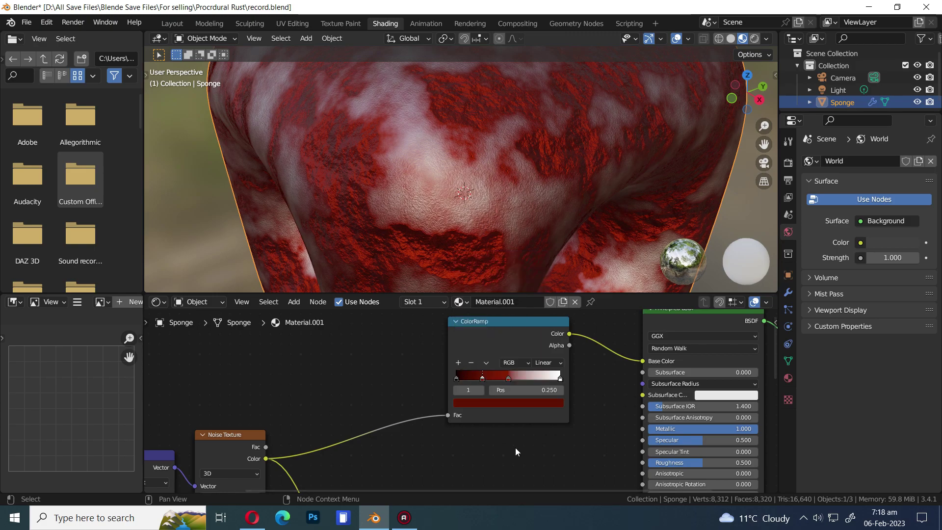
pyautogui.click(494, 402)
pyautogui.moveTo(540, 301); pyautogui.dragTo(540, 260)
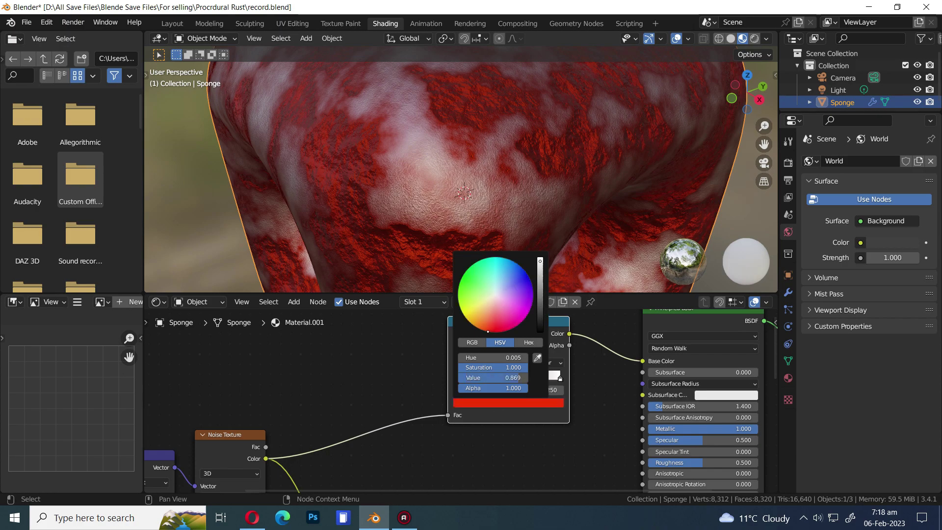
pyautogui.click(480, 327)
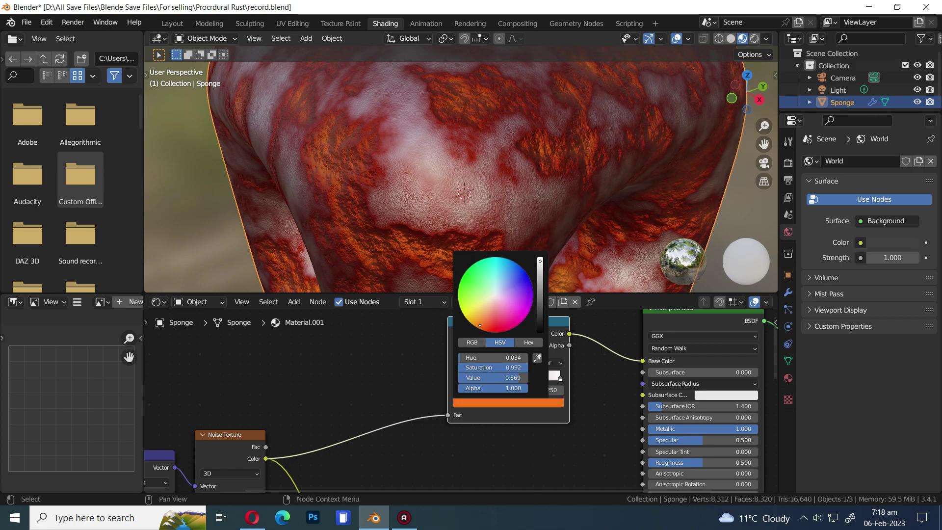
pyautogui.moveTo(540, 262); pyautogui.dragTo(540, 257)
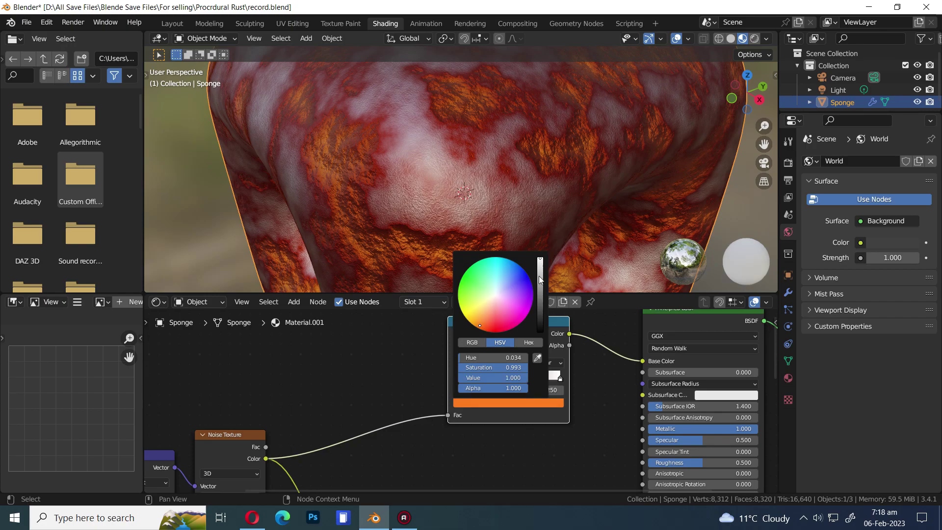
pyautogui.moveTo(480, 326); pyautogui.dragTo(489, 321)
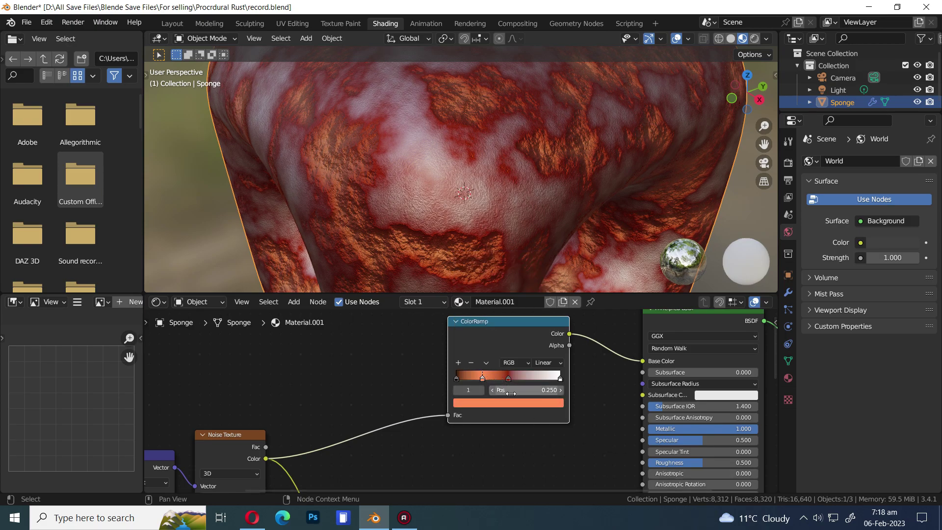
# Step: Reposition the Base Color ramp's stops, placing orange at about 0.268, dark red at 0.460 and white at 0.582
pyautogui.scroll(3, 514, 393)
pyautogui.moveTo(519, 364); pyautogui.dragTo(538, 363)
pyautogui.moveTo(544, 363); pyautogui.dragTo(541, 362)
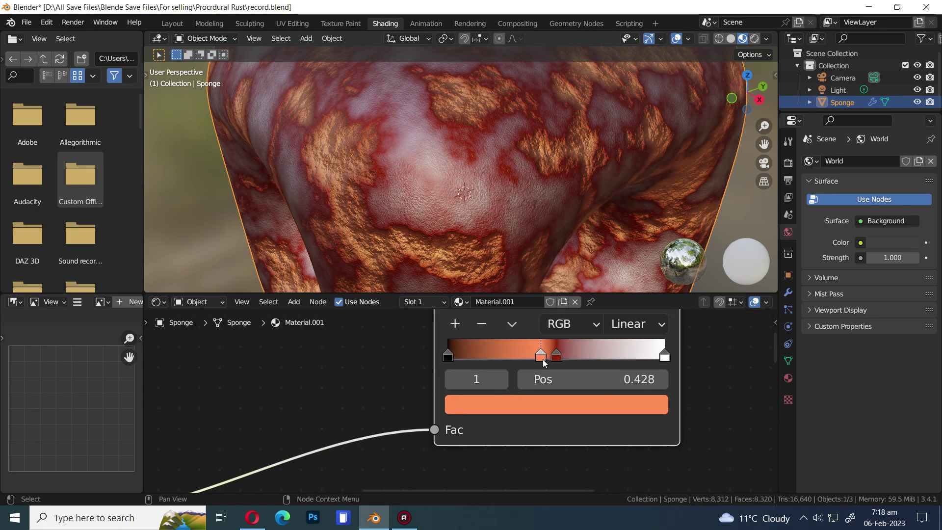
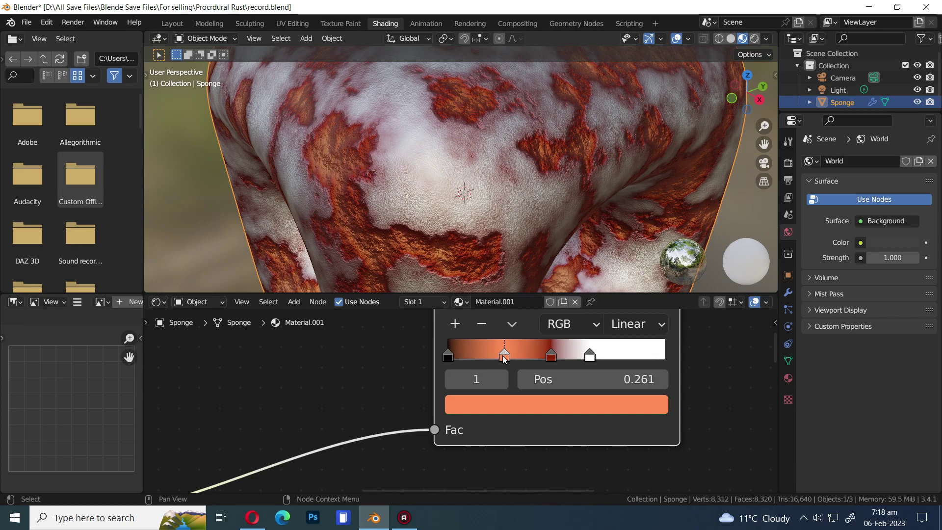
pyautogui.moveTo(569, 358); pyautogui.dragTo(577, 359)
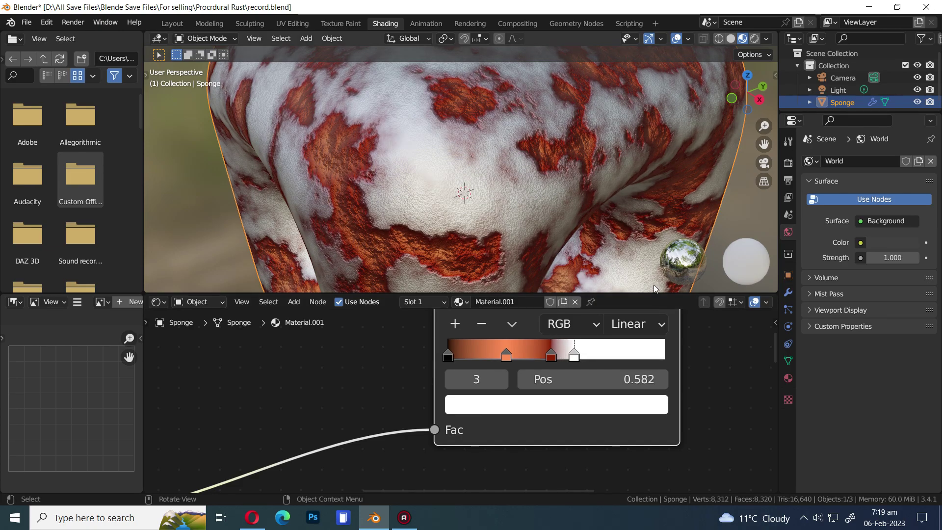
pyautogui.click(549, 360)
pyautogui.moveTo(549, 361); pyautogui.dragTo(548, 360)
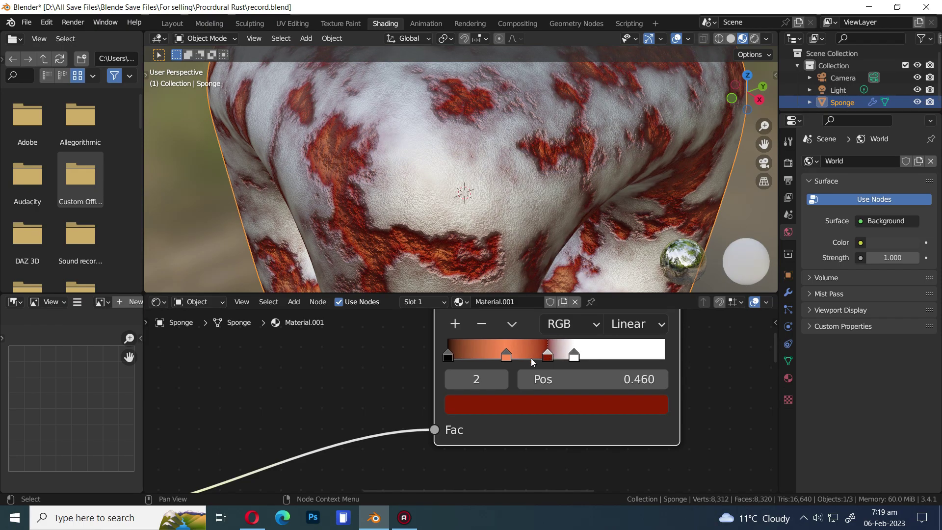
# Step: Shift the ramp's orange stop to a slightly darker, redder orange
pyautogui.click(506, 356)
pyautogui.click(525, 405)
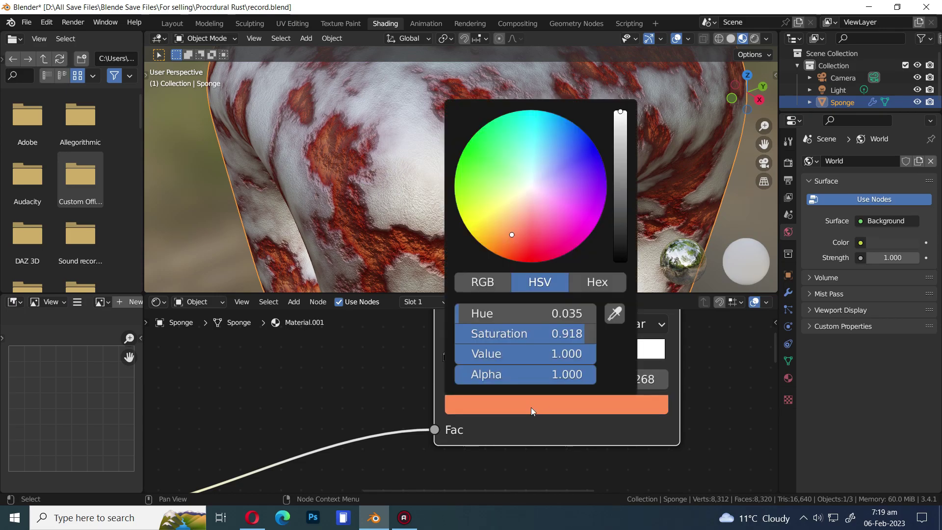
pyautogui.moveTo(620, 112); pyautogui.dragTo(620, 120)
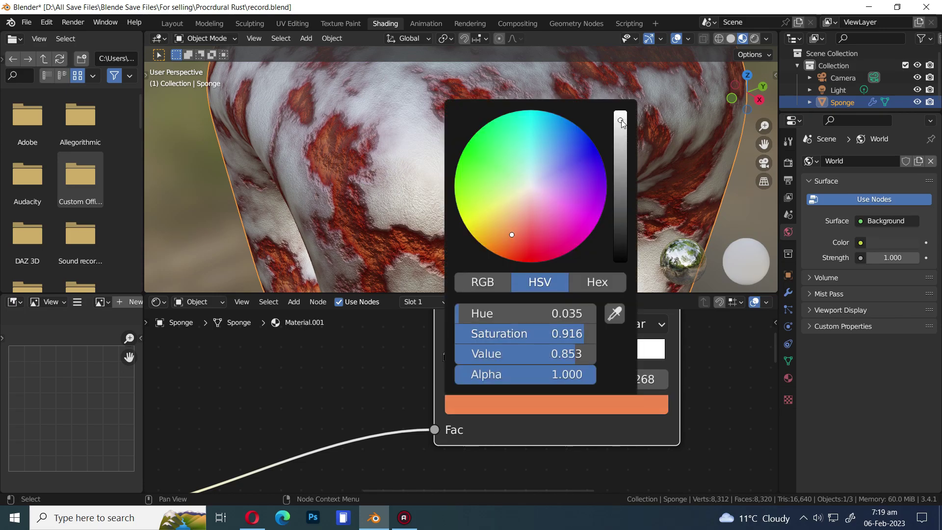
pyautogui.moveTo(513, 236); pyautogui.dragTo(516, 241)
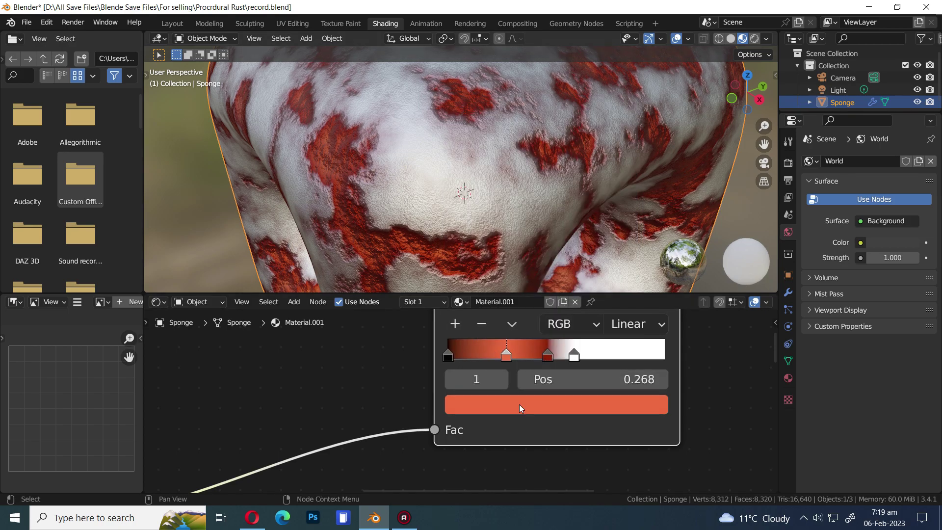
# Step: Slide the red-orange stop to 0.319 and the white stop to 0.567 on the Base Color ramp, and save
pyautogui.moveTo(515, 359); pyautogui.dragTo(577, 362)
pyautogui.hotkey('ctrl', 's')
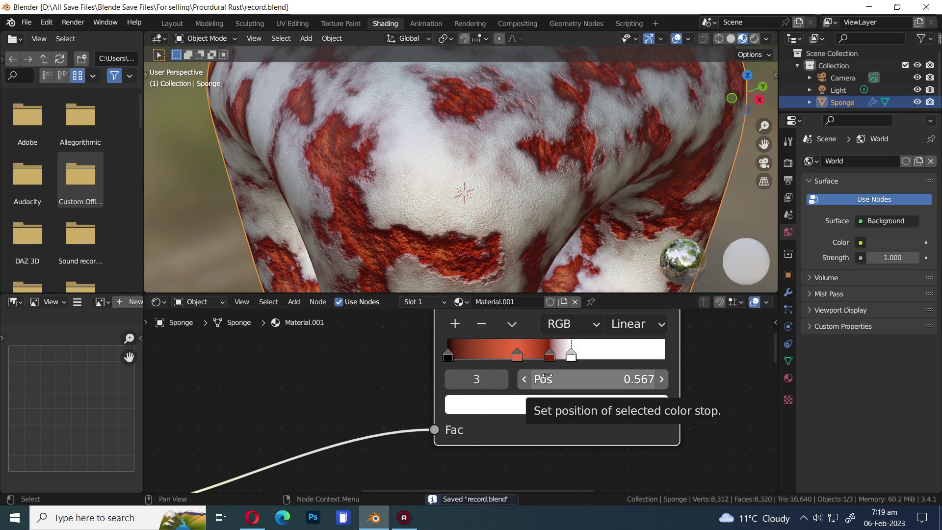
# Step: Recolour the ramp's red-orange stop to a brighter orange, about hue 0.033, saturation 0.930 and value 0.978
pyautogui.click(520, 359)
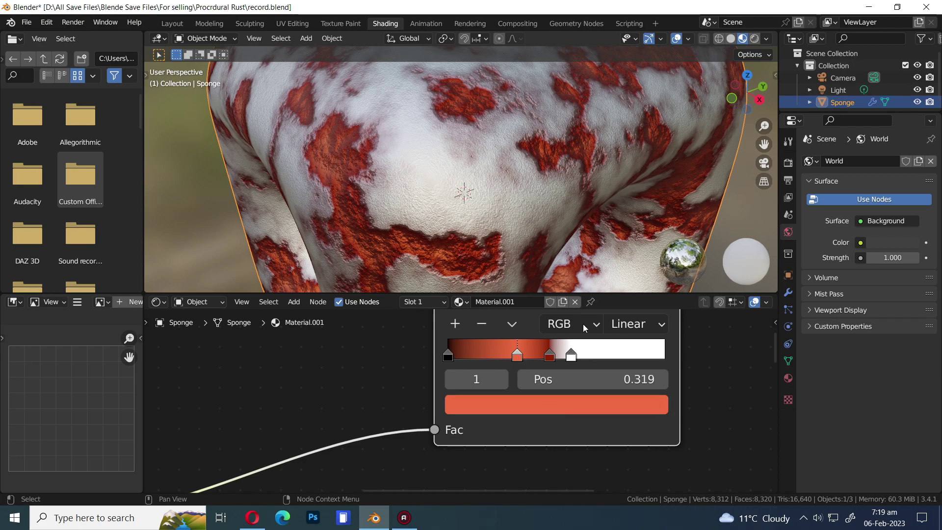
pyautogui.click(584, 404)
pyautogui.moveTo(621, 122); pyautogui.dragTo(620, 112)
pyautogui.moveTo(514, 241); pyautogui.dragTo(508, 236)
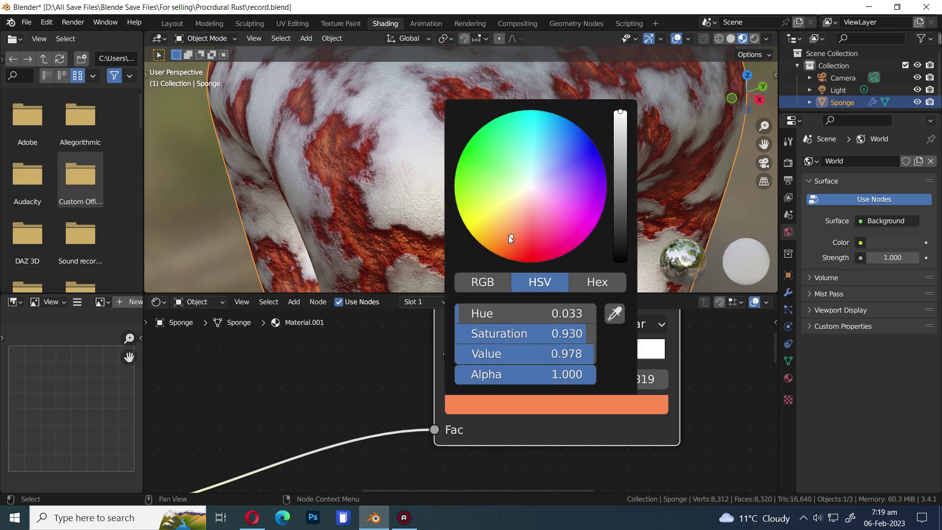
# Step: Slide the Base Color ramp's orange stop to 0.359 and recolour the dark red stop to hue 0.006, saturation 0.991
pyautogui.moveTo(522, 359)
pyautogui.mouseDown()
pyautogui.moveTo(551, 360)
pyautogui.moveTo(532, 362)
pyautogui.mouseUp()
pyautogui.click(548, 359)
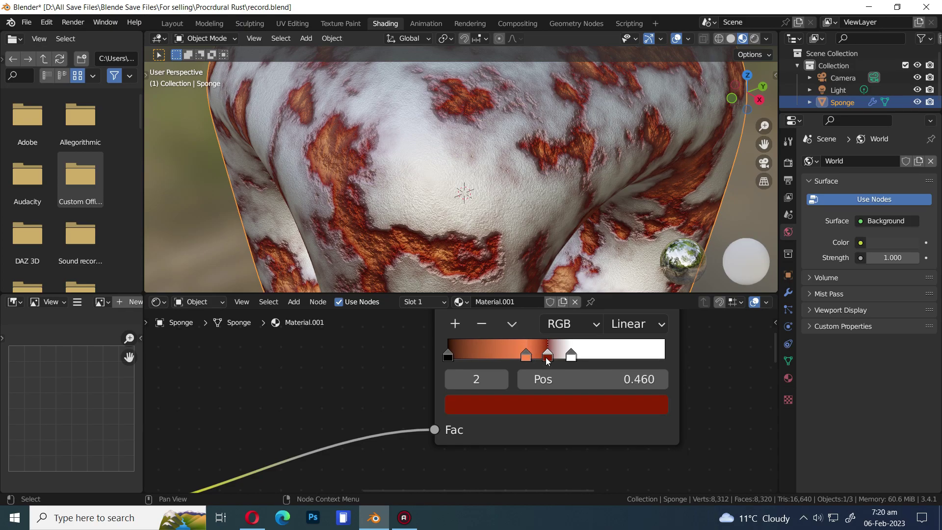
pyautogui.click(567, 404)
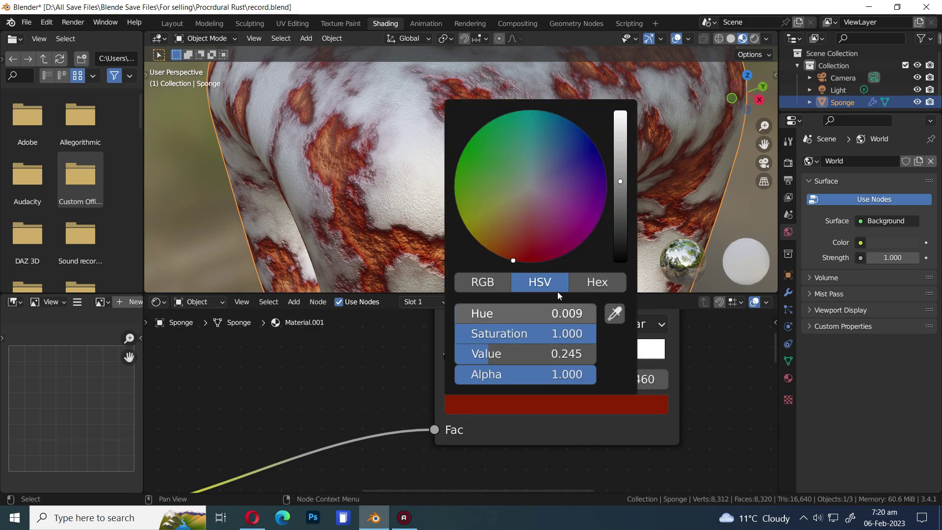
pyautogui.moveTo(519, 258); pyautogui.dragTo(519, 258)
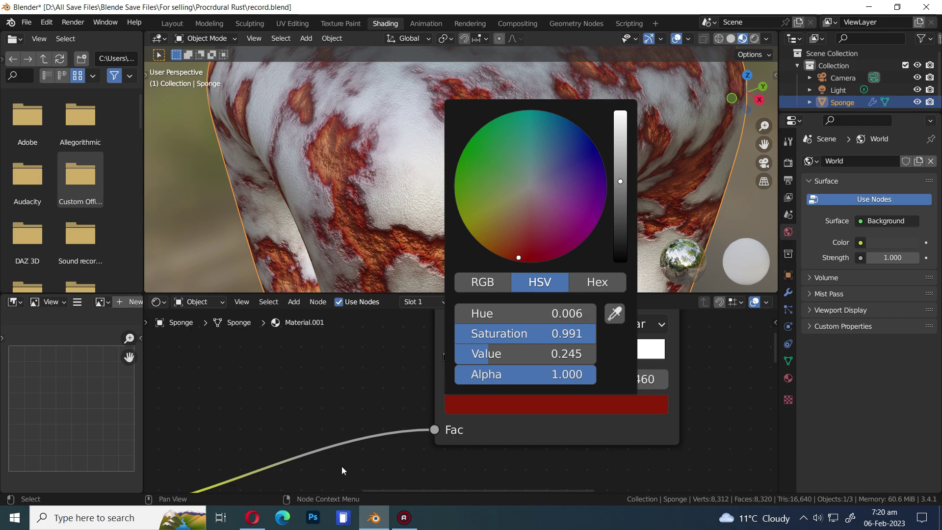
# Step: Fine-tune the orange stop's colour on the Base Color ramp, trying a more saturated orange and settling on a lighter, softer orange
pyautogui.click(526, 356)
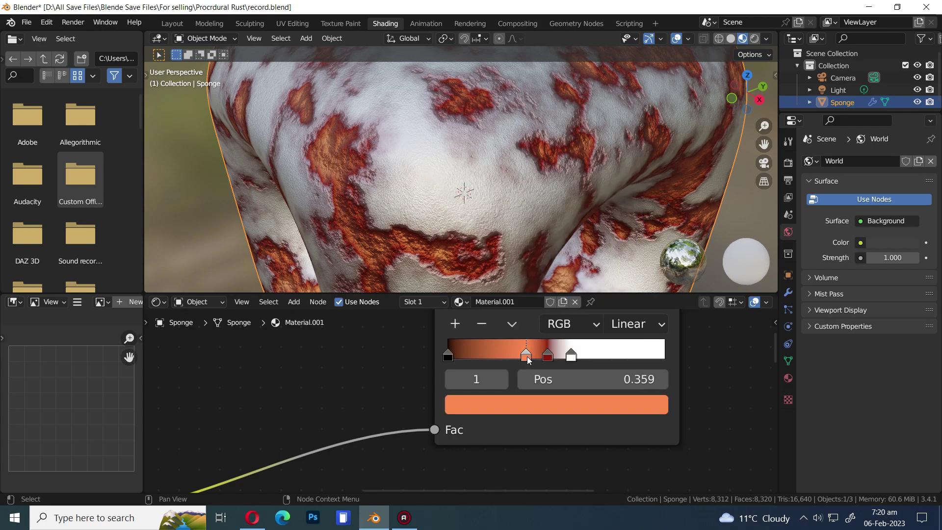
pyautogui.click(528, 402)
pyautogui.moveTo(514, 250); pyautogui.dragTo(510, 245)
pyautogui.click(509, 241)
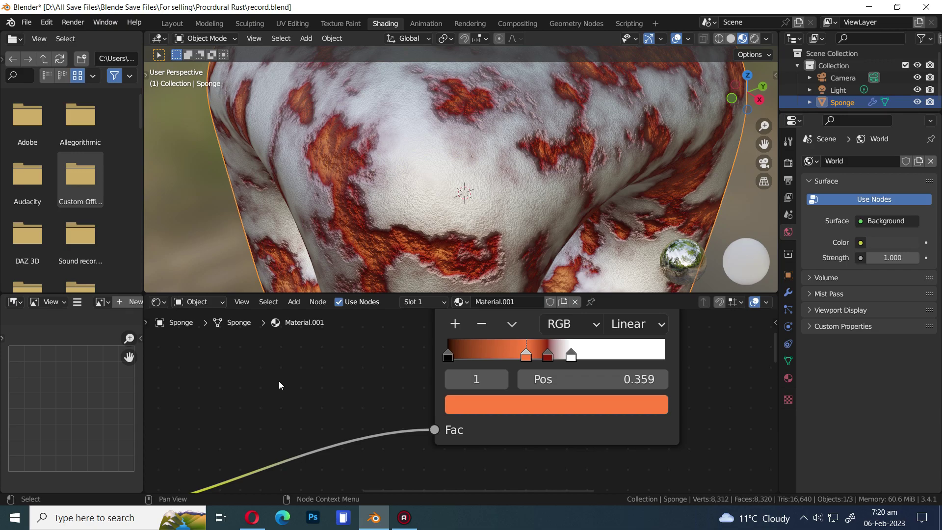
pyautogui.click(505, 415)
pyautogui.click(511, 233)
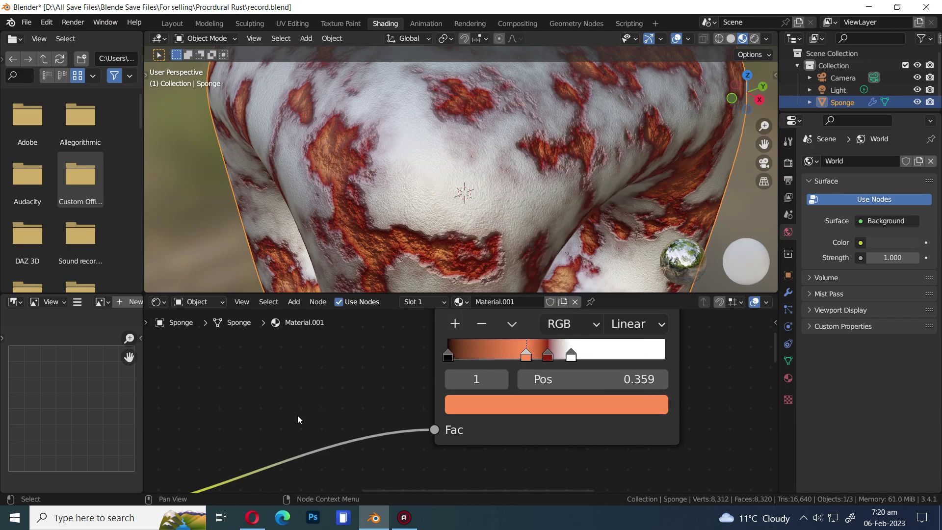
# Step: Raise the Distortion of the noise texture fed by the Mapping node to 0.200 and inspect the rust pattern on the Sponge
pyautogui.scroll(-8, 300, 417)
pyautogui.scroll(3, 526, 427)
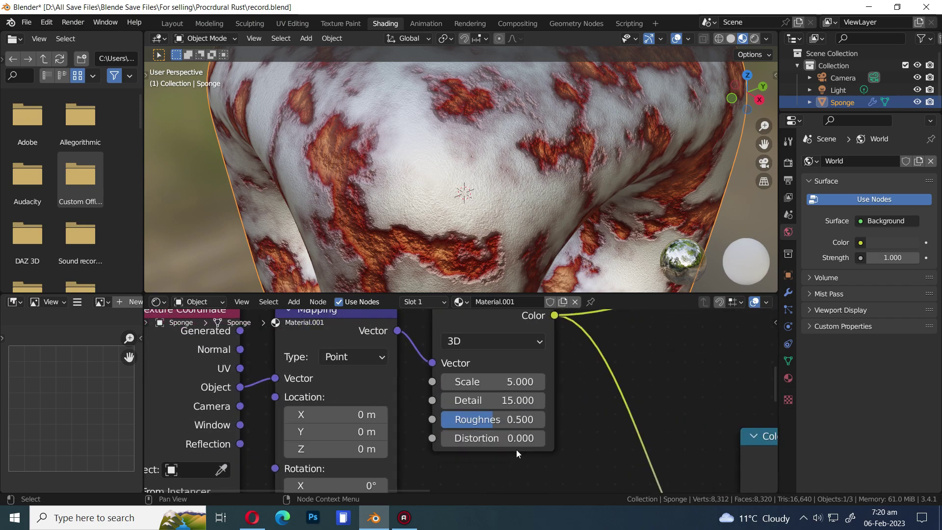
pyautogui.click(539, 438)
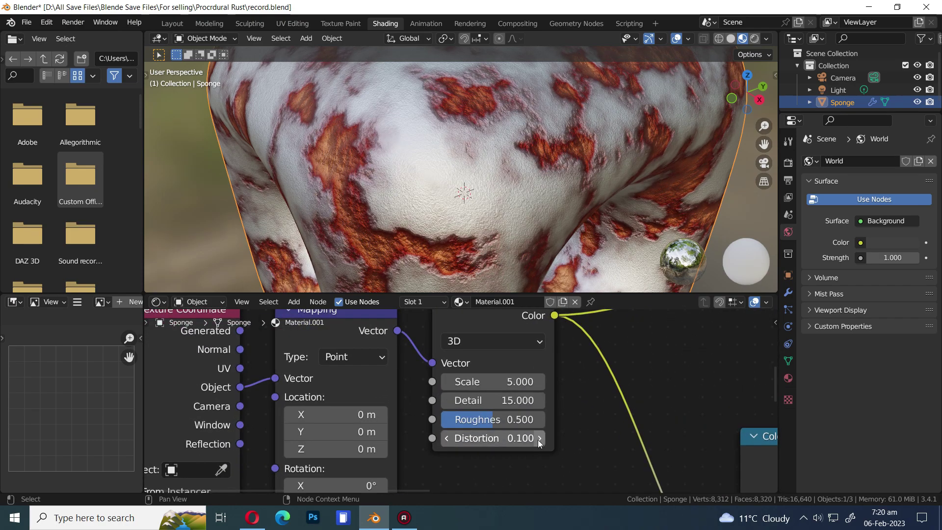
pyautogui.click(539, 438)
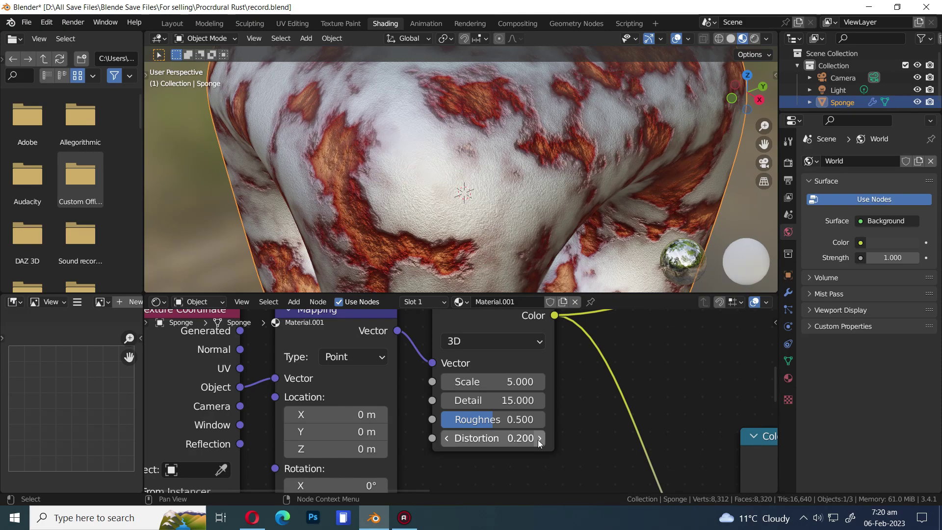
pyautogui.moveTo(626, 221); pyautogui.dragTo(580, 231, button='middle')
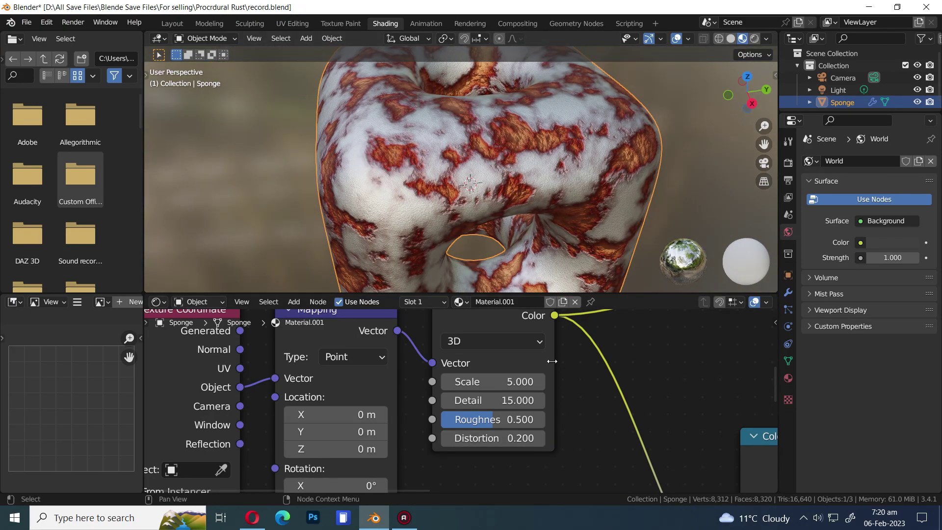